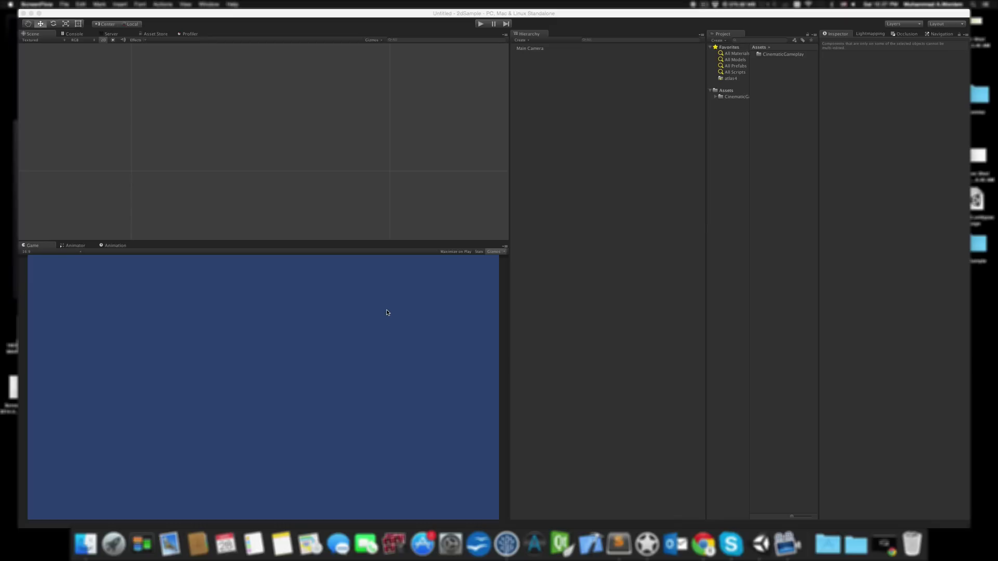
- Look over the contents of the CinematicGameplay asset folder
click(386, 312)
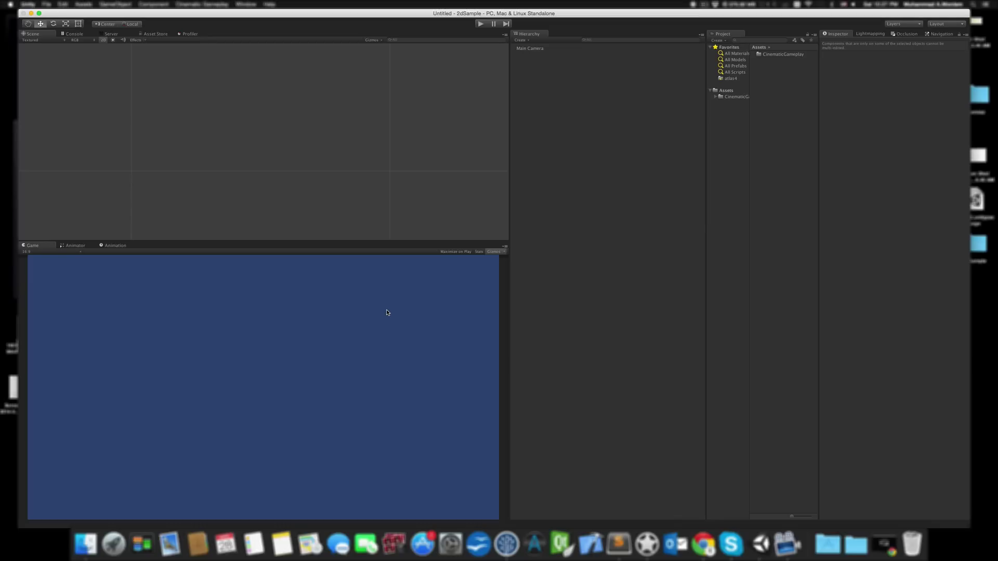
click(727, 96)
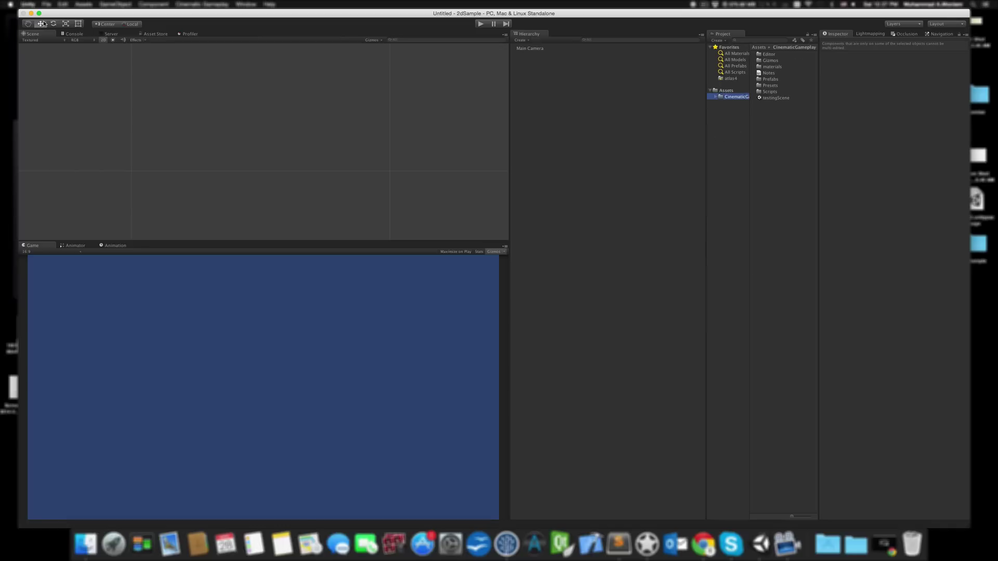
click(202, 4)
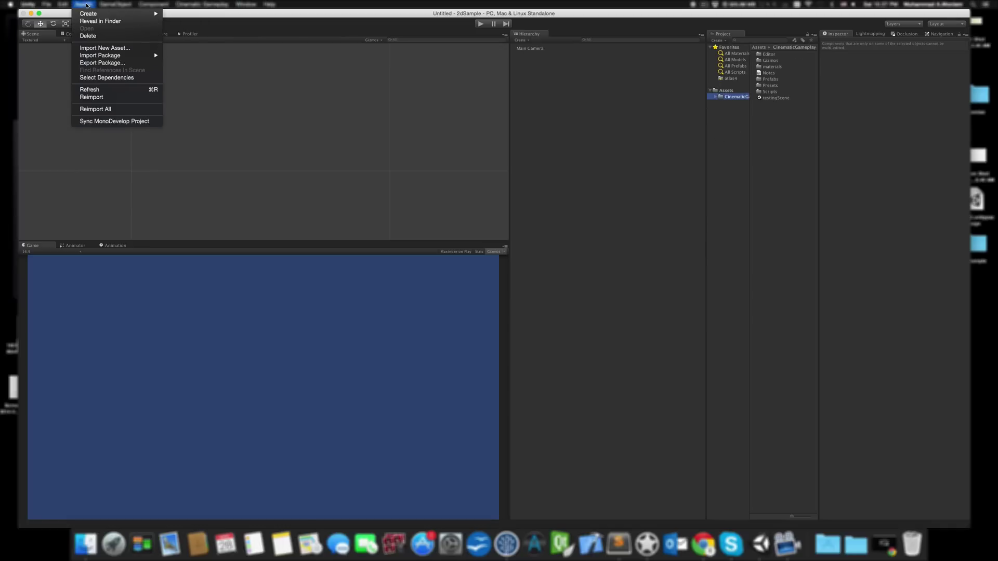
click(172, 29)
- Import the complete 2D Roguelike 1.0 package from the Asset Store downloads into the project
click(156, 34)
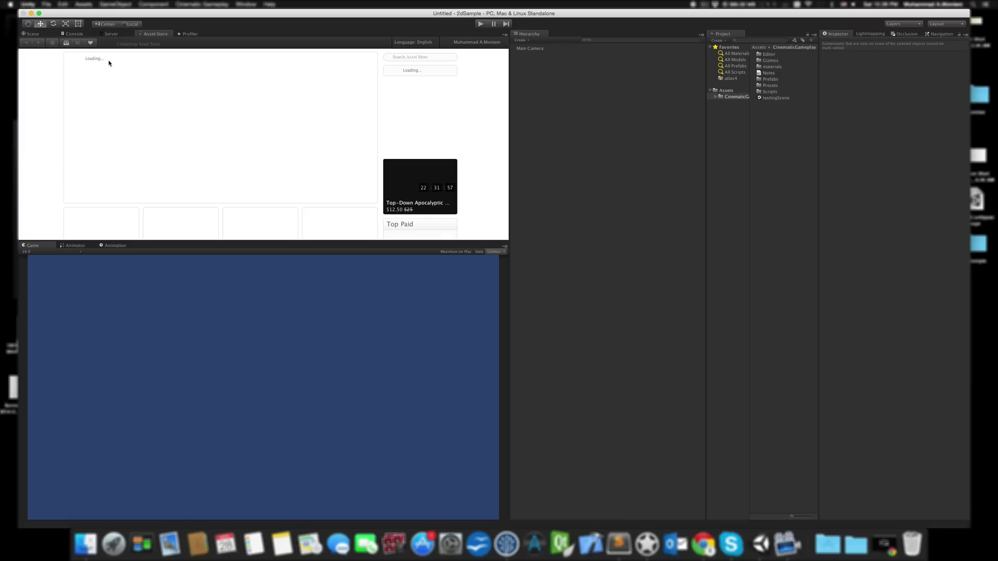
click(68, 44)
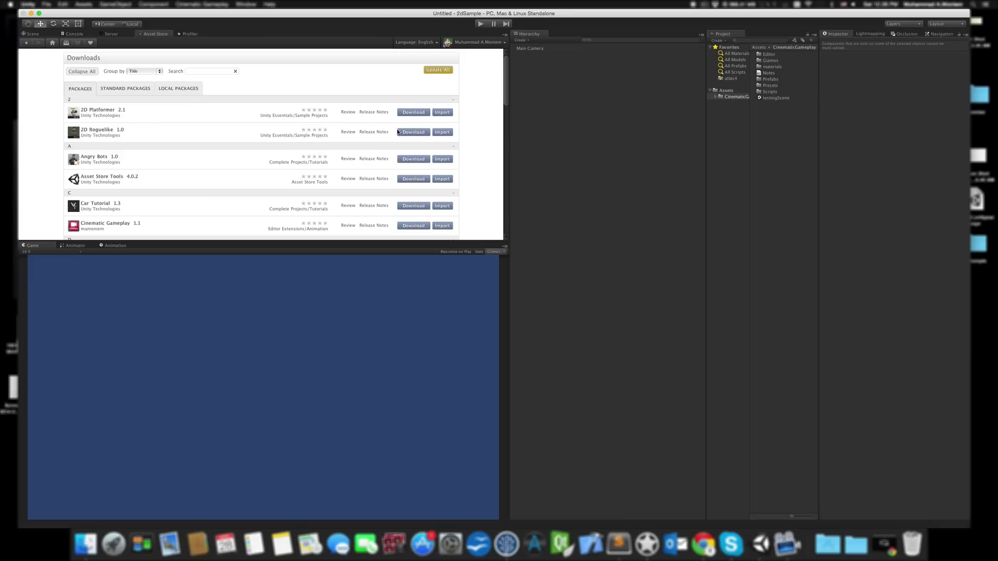
click(405, 133)
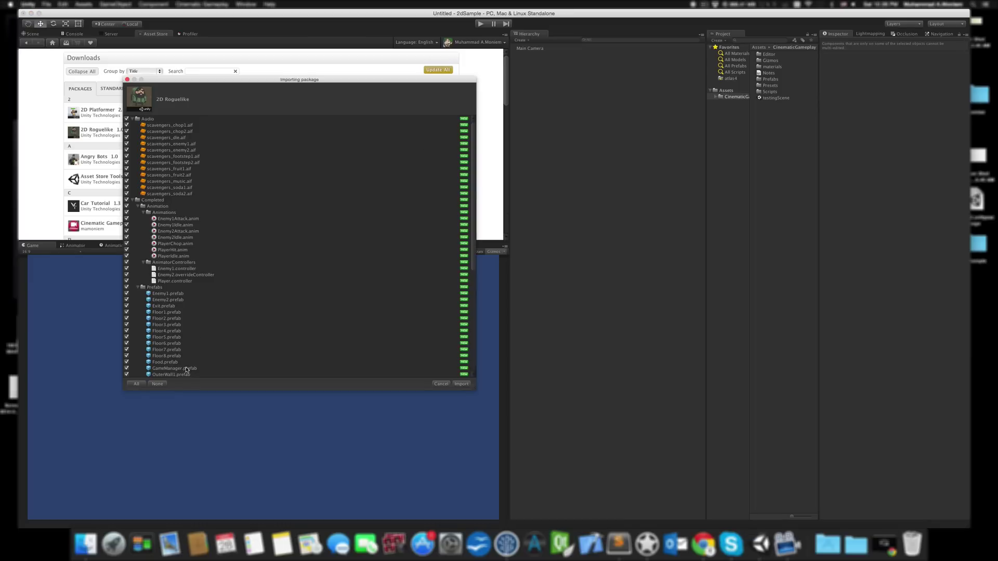
click(462, 384)
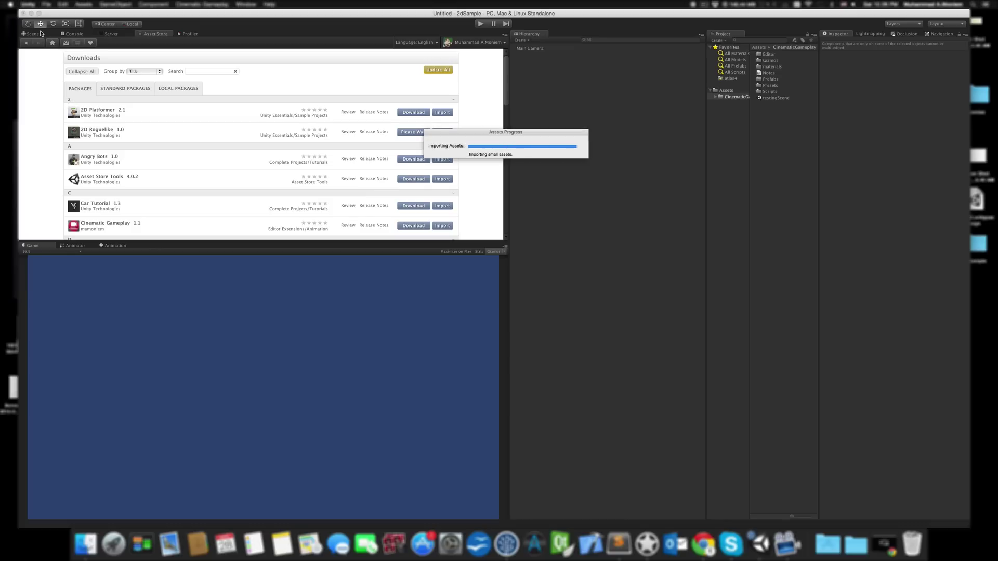
- Show the scene view and open the Main scene from the Completed/Scenes folder
click(41, 33)
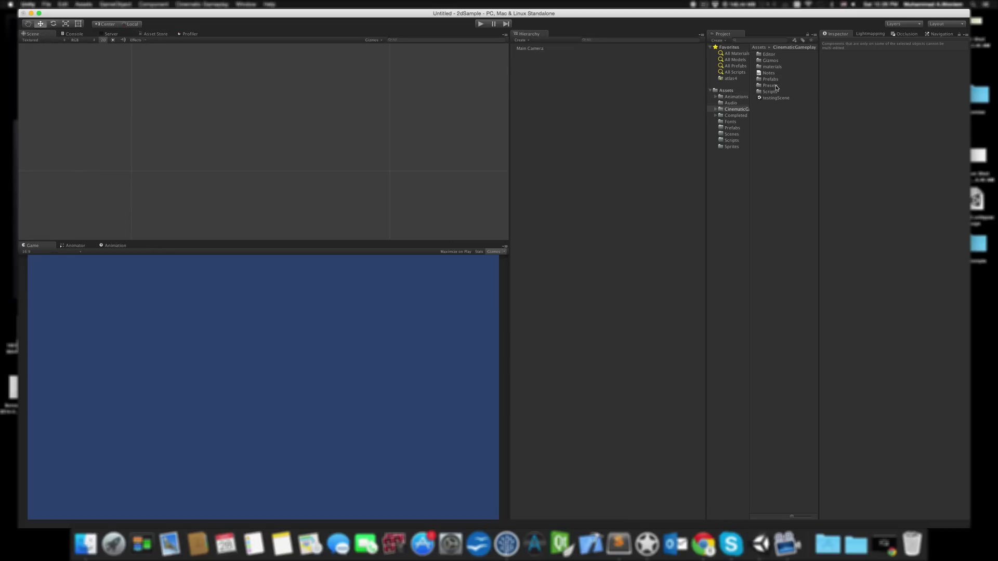
click(740, 117)
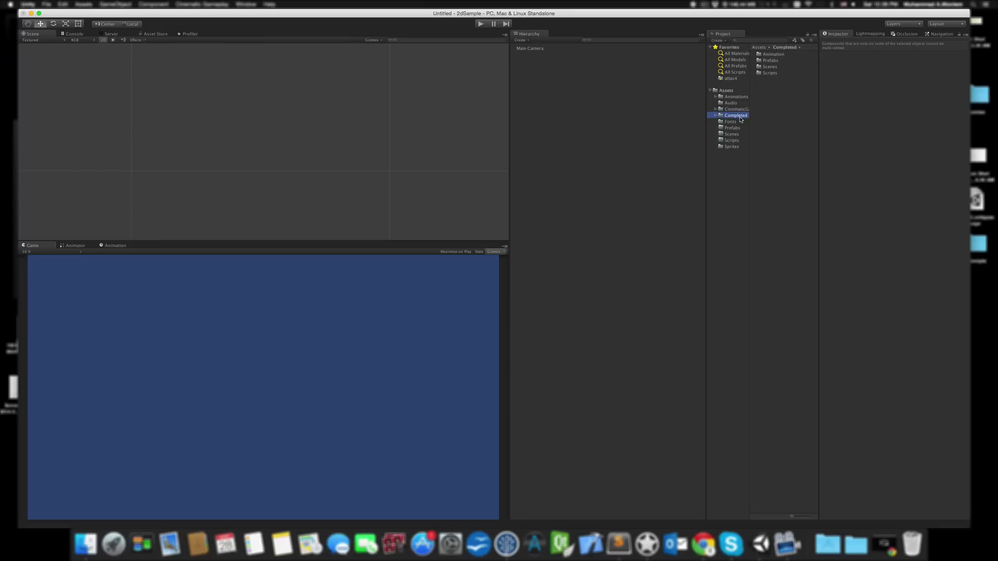
double_click(774, 67)
double_click(765, 55)
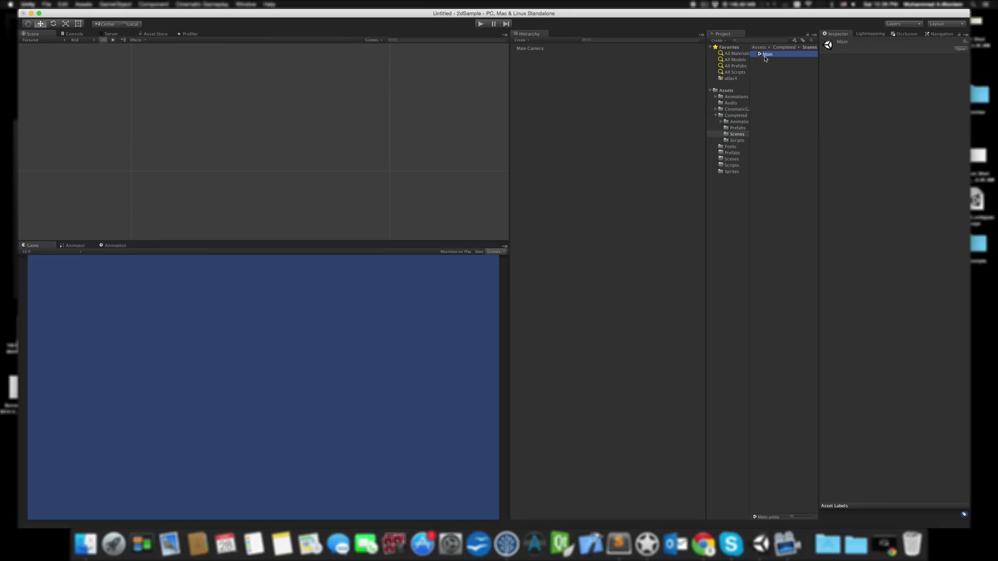
click(473, 172)
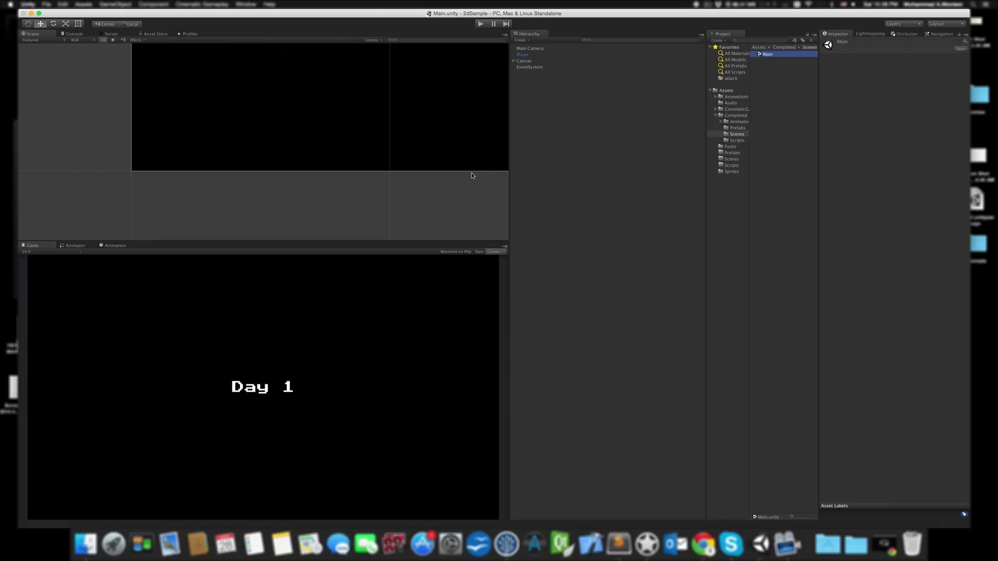
- Run the Main scene twice to preview the roguelike game, stopping playback each time
click(481, 24)
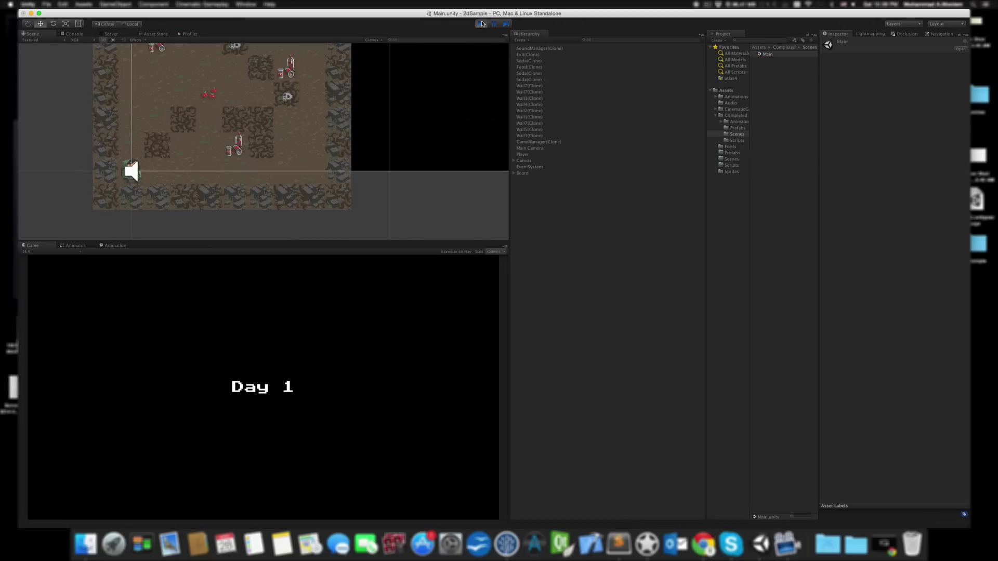
click(481, 23)
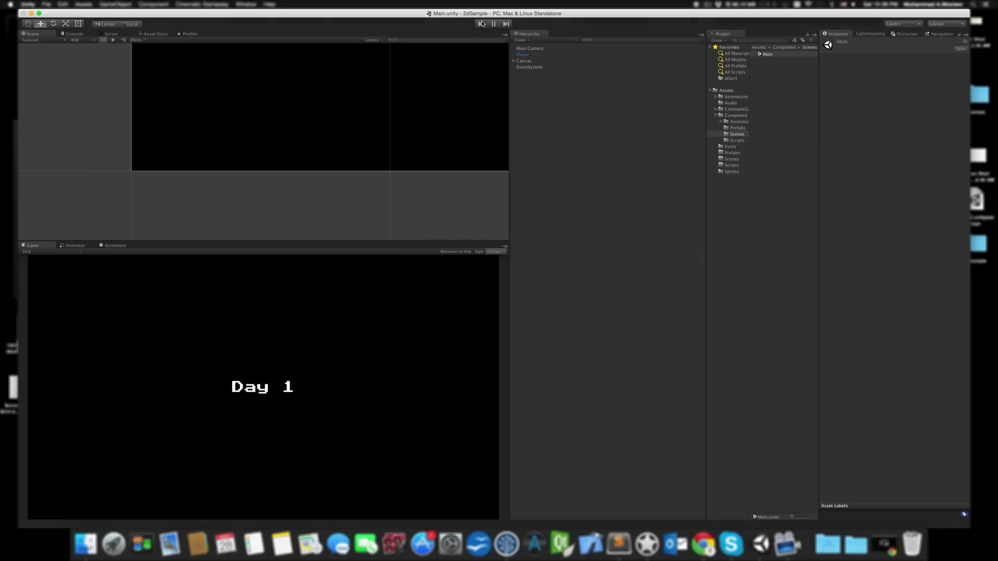
click(482, 23)
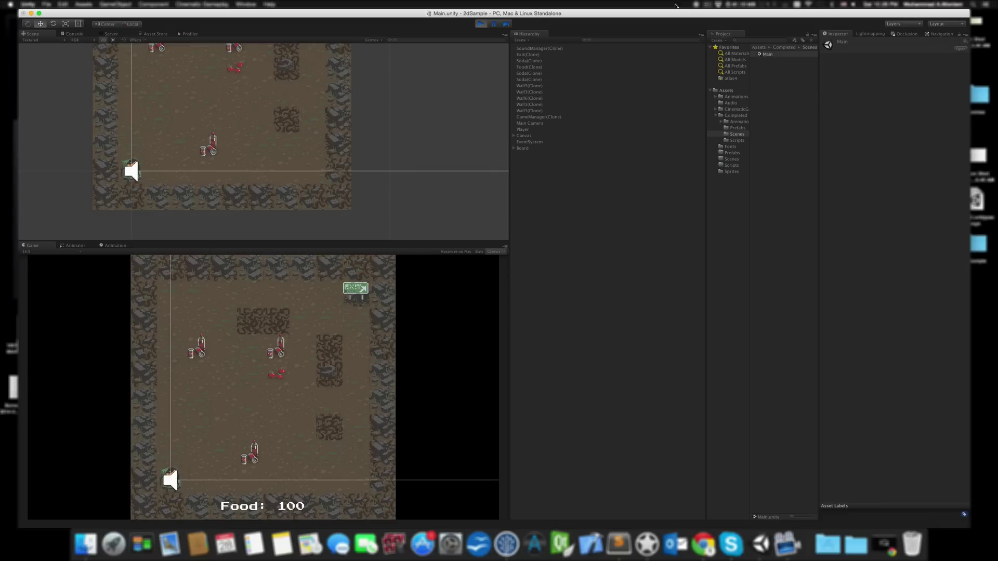
click(479, 23)
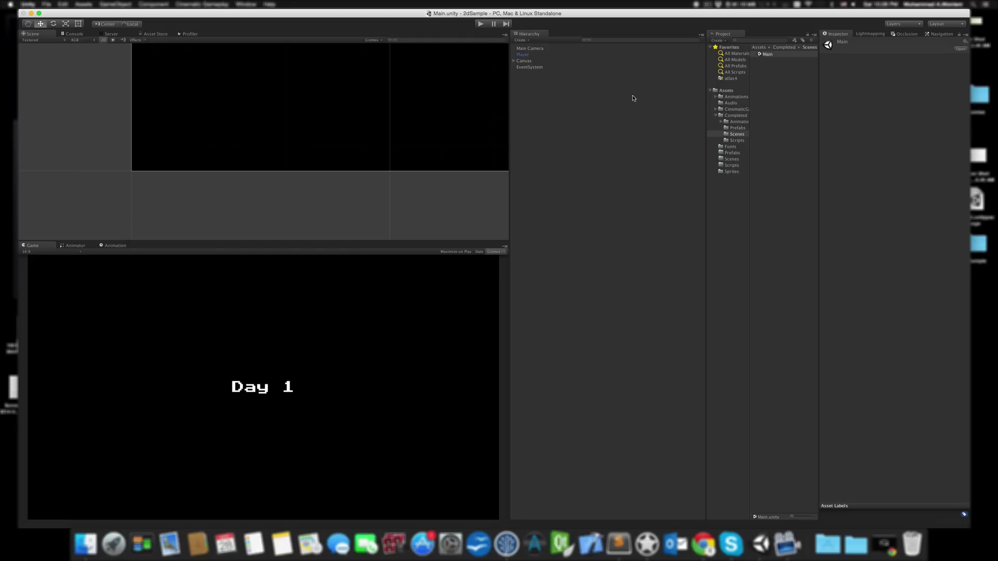
- Duplicate the Main Camera in the Main scene
click(530, 48)
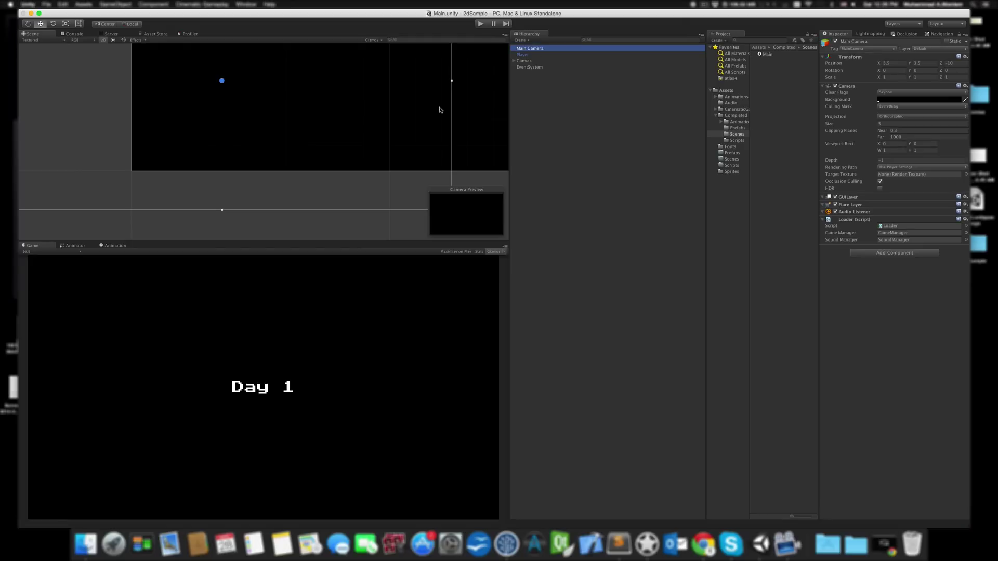
scroll(381, 115, down, 2)
scroll(381, 115, down, 2)
scroll(354, 116, up, 1)
middle_drag(377, 116, 357, 115)
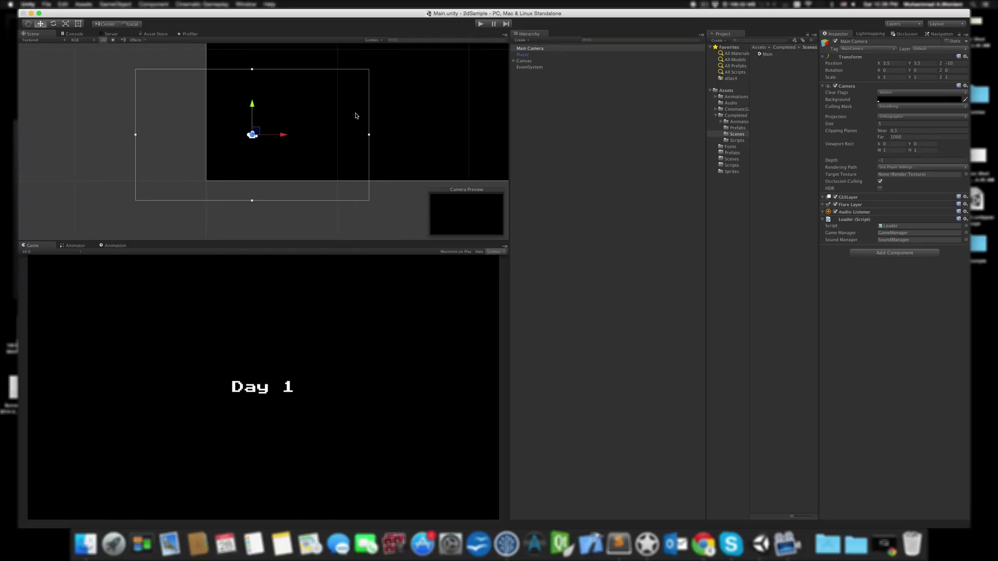
click(555, 92)
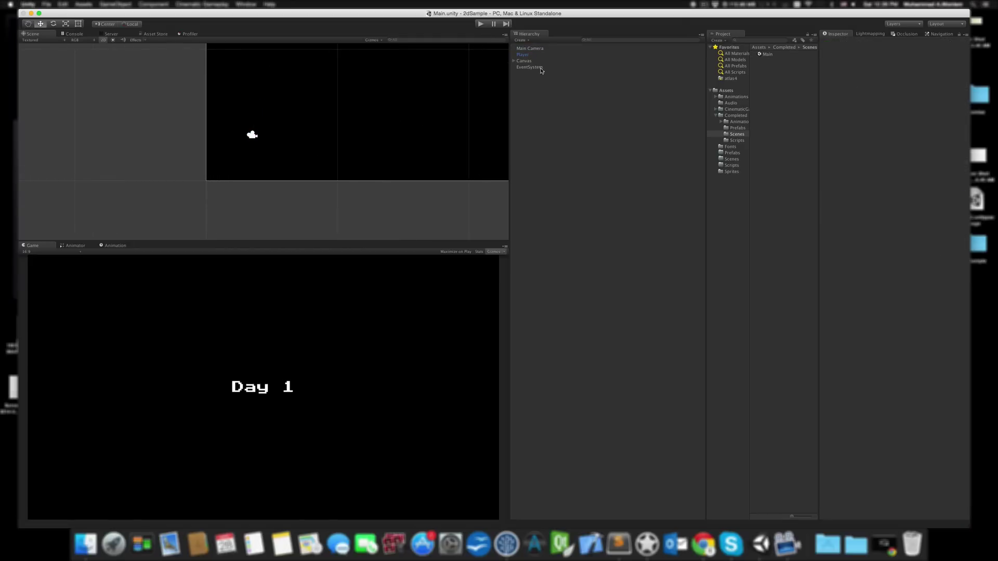
click(533, 49)
key(super+d)
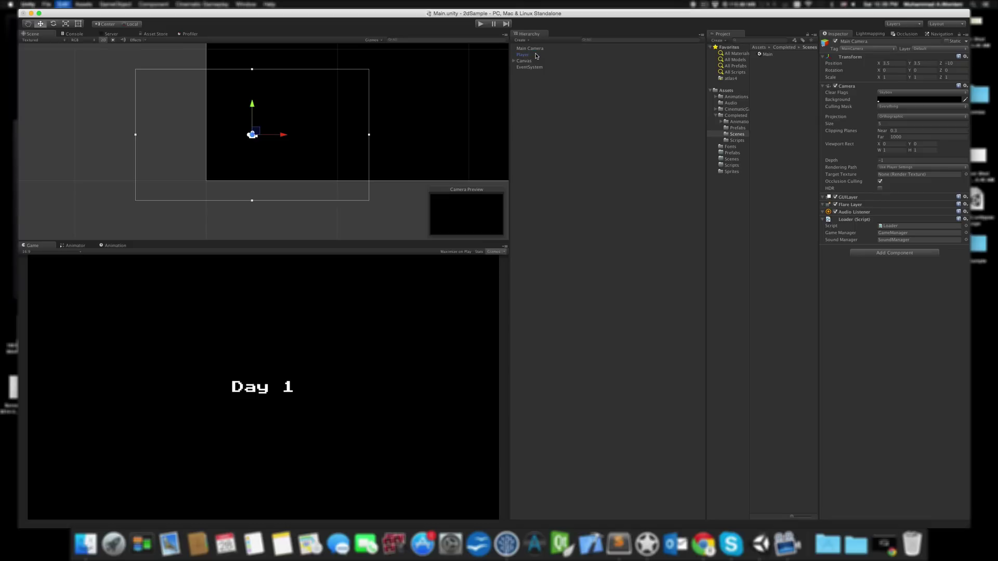
- Rename the duplicated Main Camera as Camera
click(545, 74)
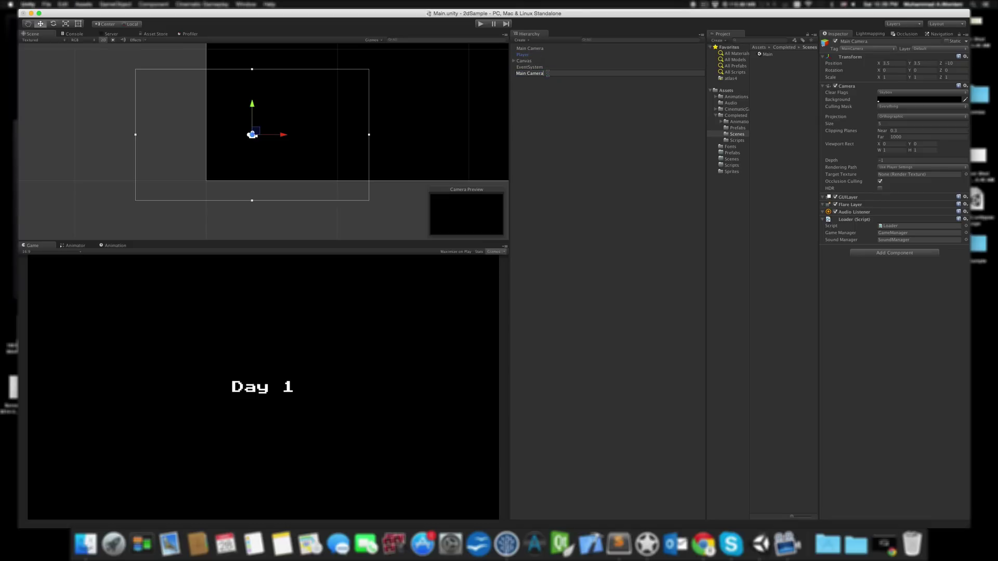
key(shift+Left)
key(shift+Left)
key(shift+Left)
key(shift+Left)
key(shift+Left)
key(BackSpace)
key(Return)
- Remove the Audio Listener, Flare Layer, GUILayer and Camera components from the Camera object, keeping its Loader script
click(966, 213)
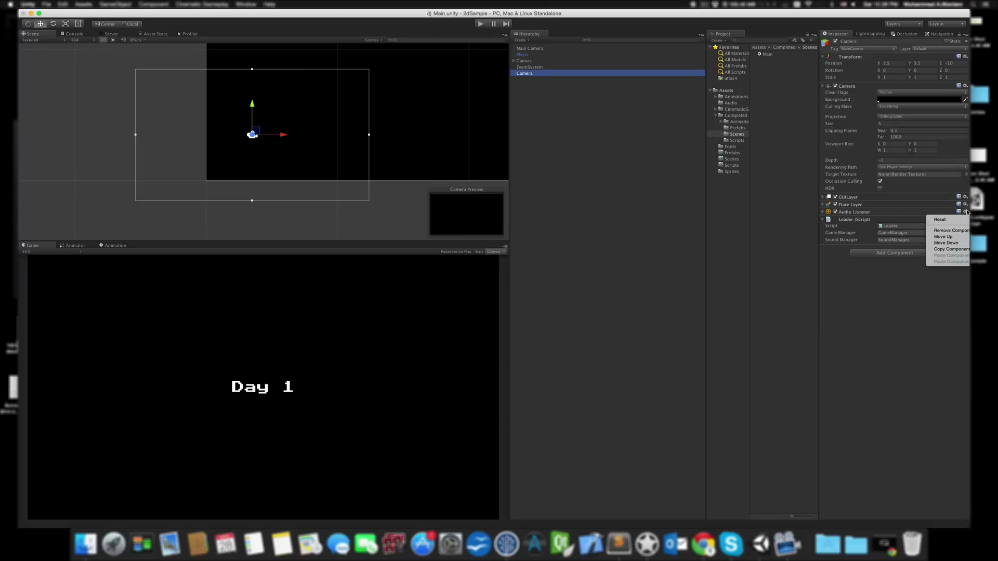
click(959, 224)
click(965, 212)
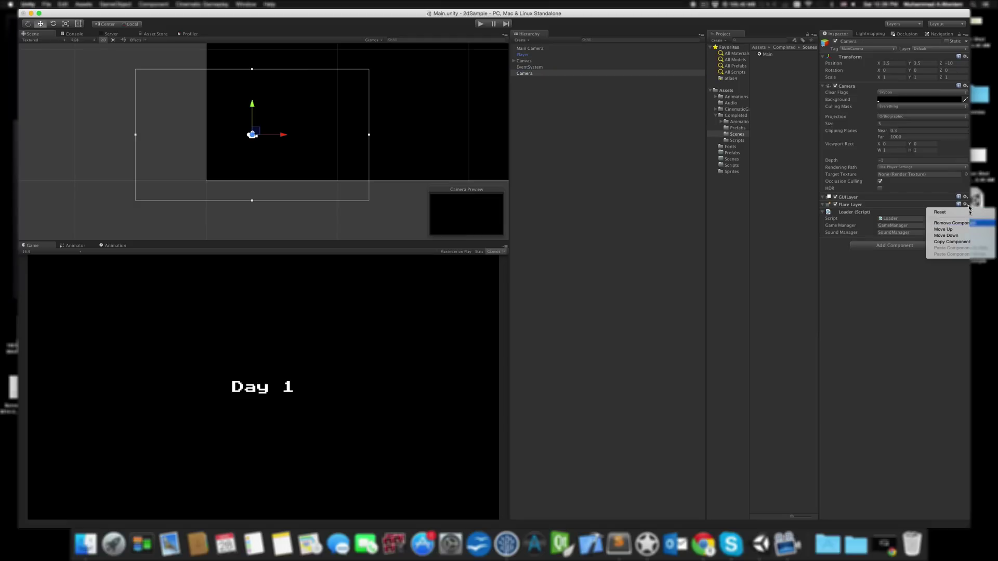
click(956, 223)
click(965, 197)
click(954, 216)
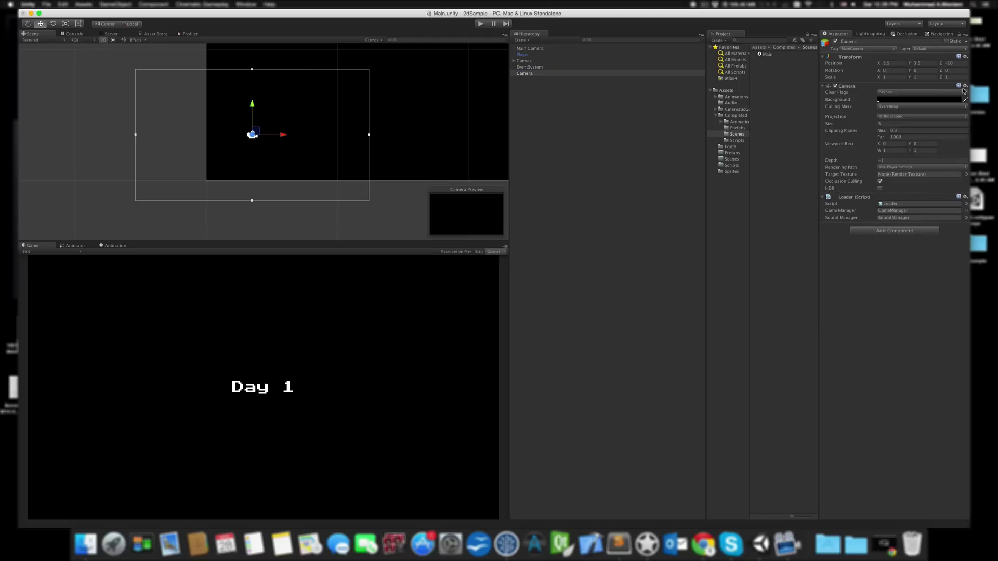
click(966, 86)
click(956, 104)
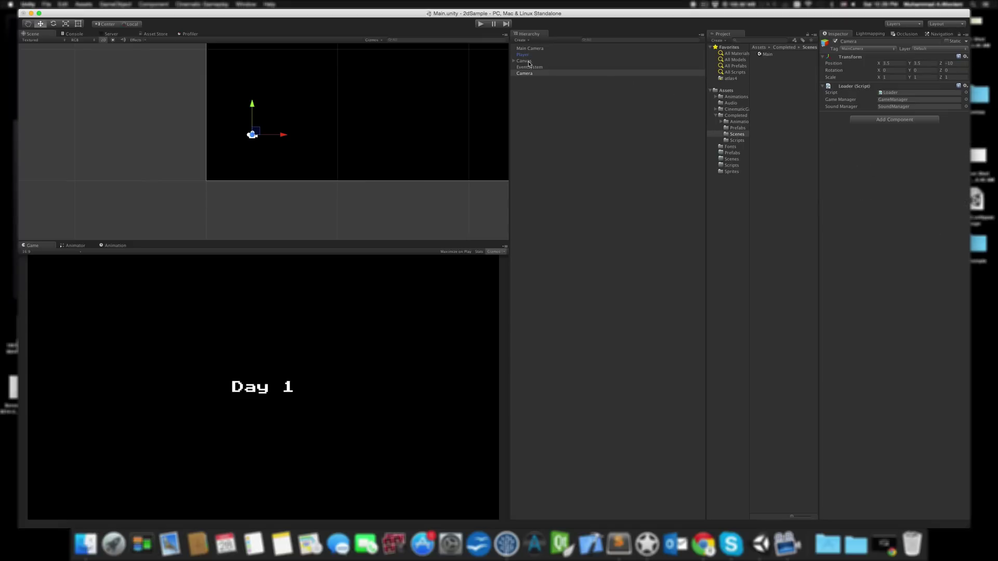
- Make Main Camera a child of the Camera object and remove the Loader script from Main Camera
drag(525, 74, 528, 48)
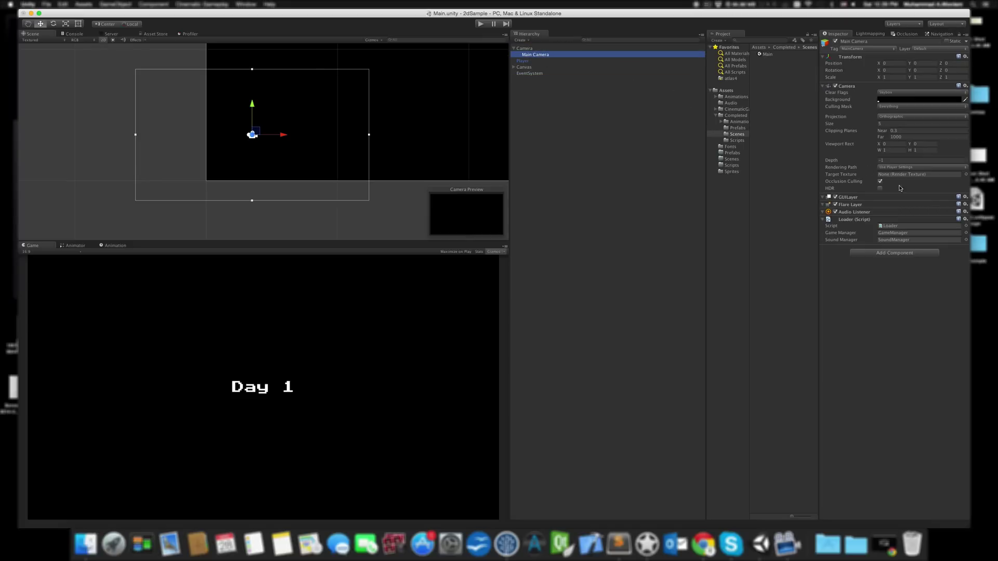
click(965, 220)
click(951, 235)
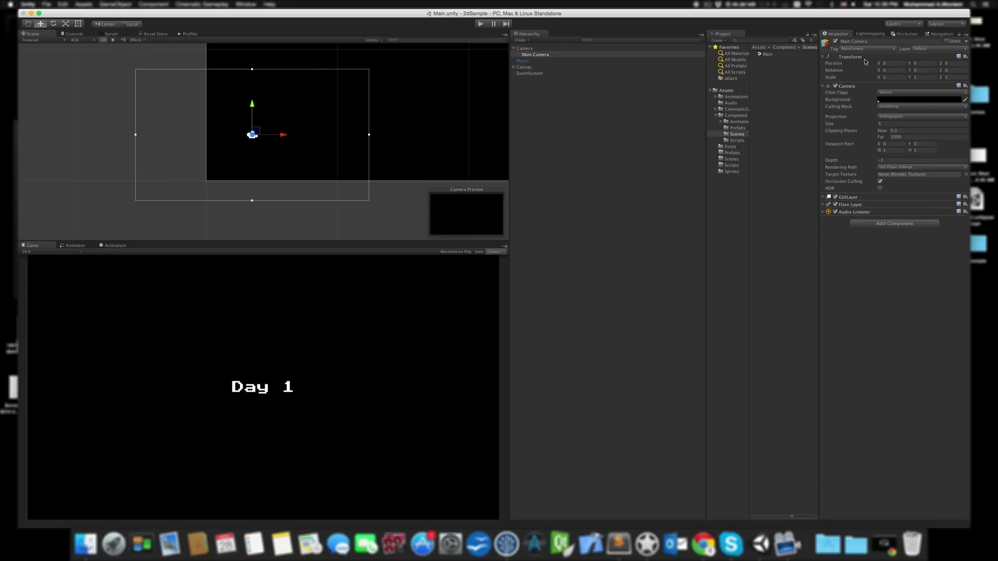
click(525, 48)
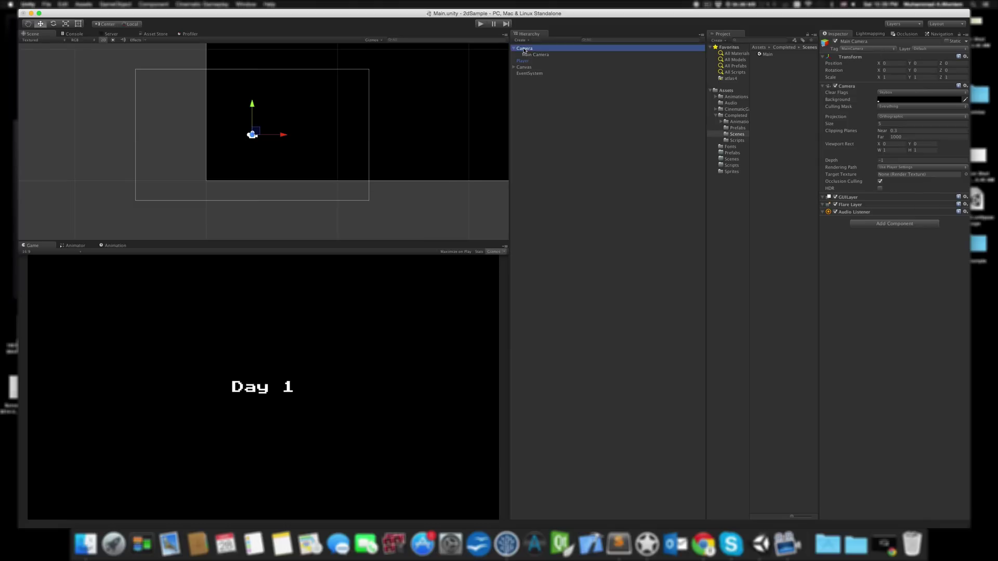
click(514, 49)
click(553, 111)
- Open the Cinematic Gameplay CGP window and dock it beneath the Hierarchy
click(202, 5)
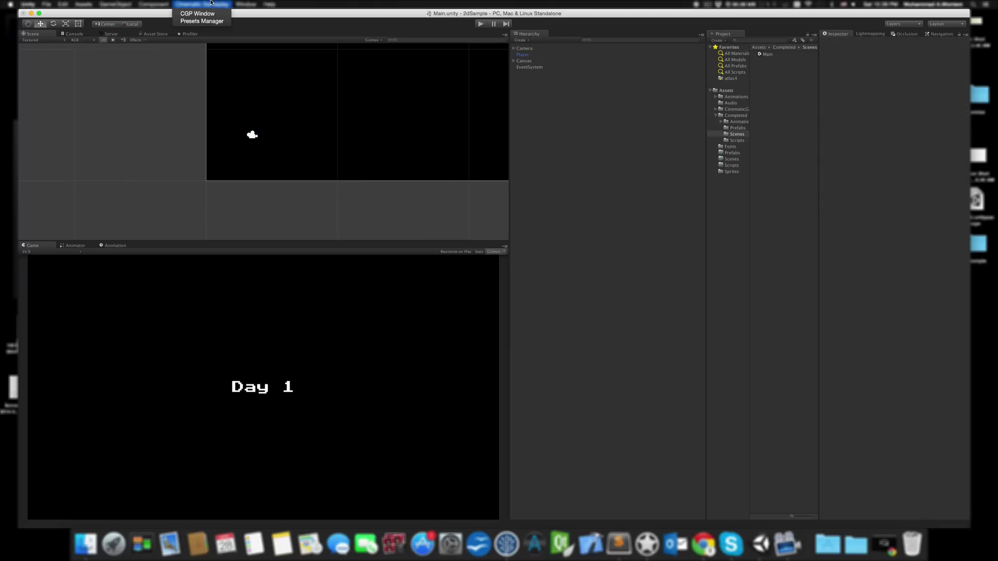
click(198, 13)
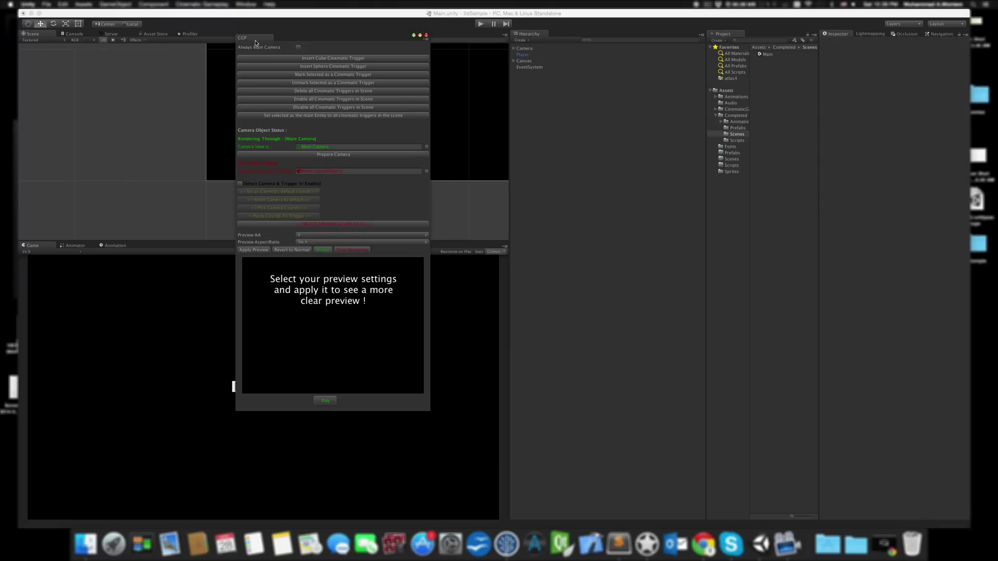
drag(259, 38, 671, 189)
drag(654, 378, 675, 496)
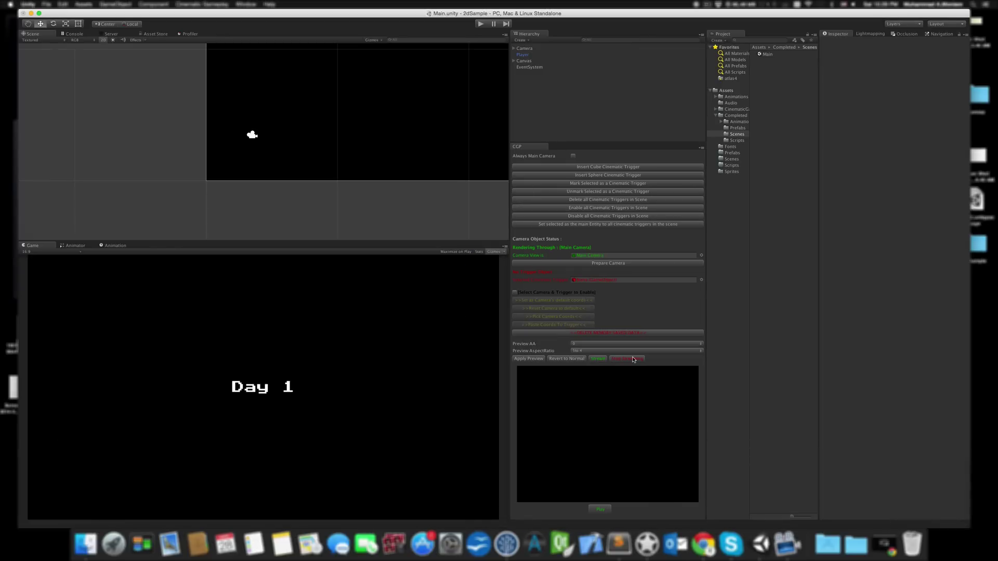
- Prepare the nested Main Camera for cinematic use with the Prepare Camera command
click(513, 49)
click(533, 55)
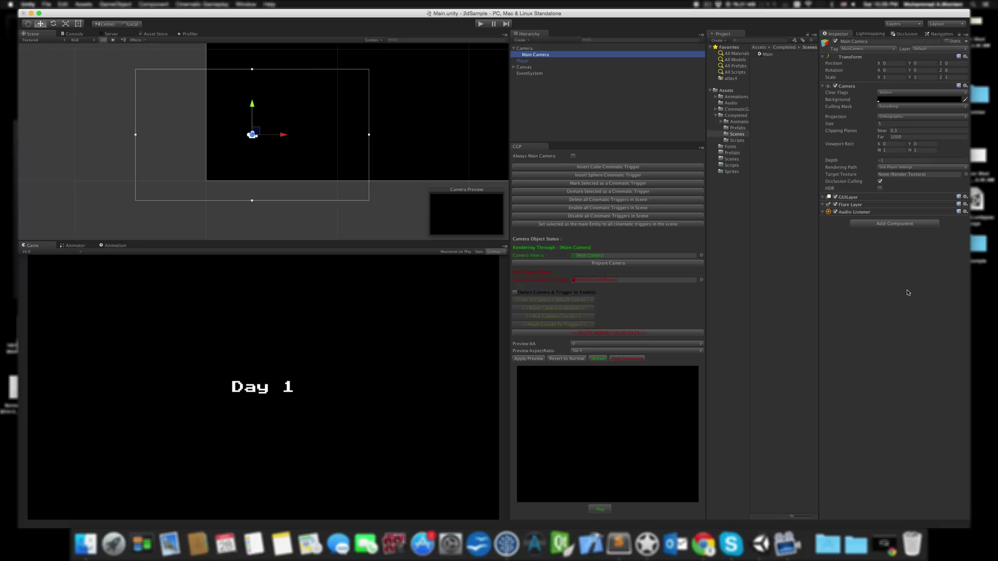
click(608, 264)
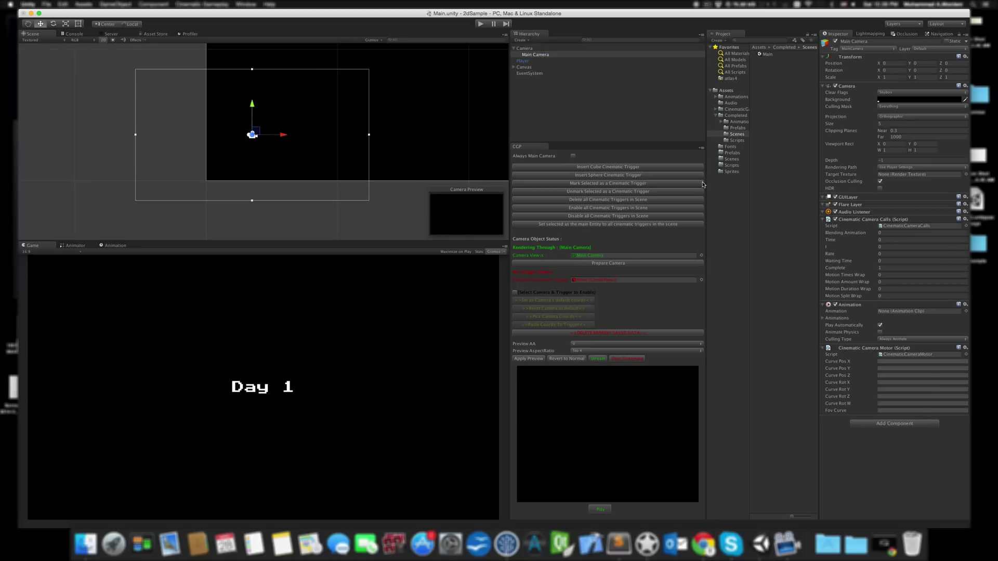
- Insert a cube cinematic trigger into the scene and select it
click(581, 166)
click(534, 48)
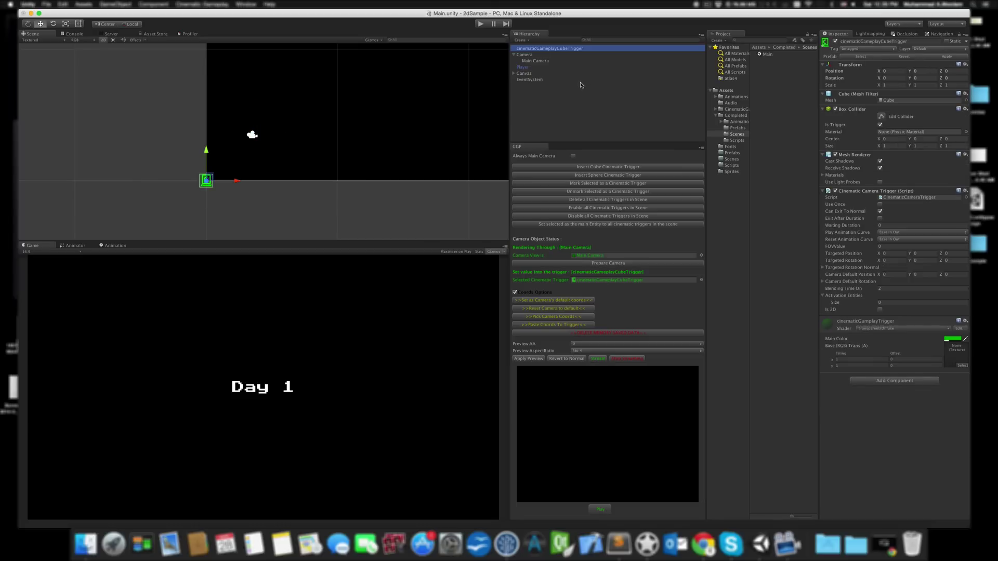
scroll(244, 170, up, 3)
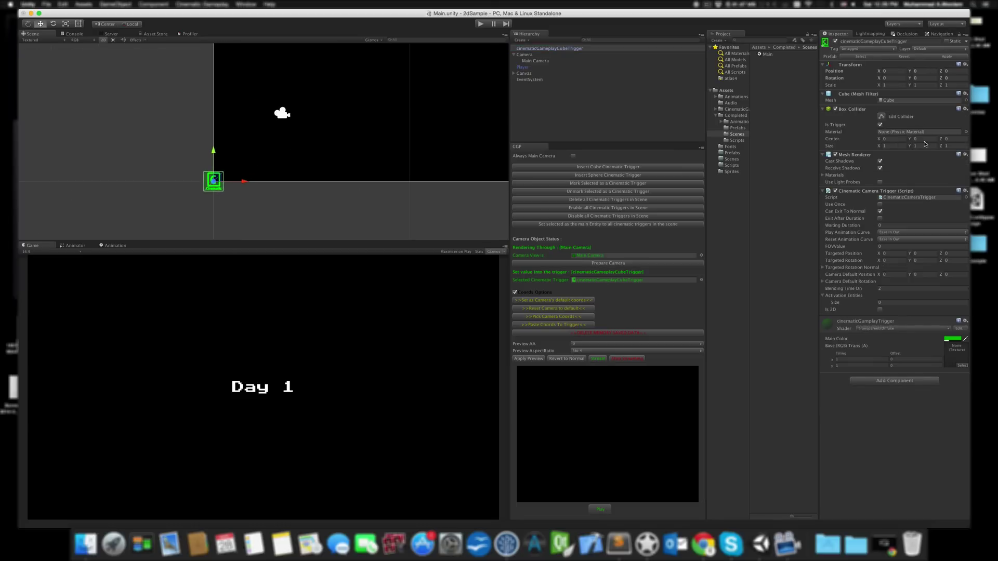
- Replace the cube trigger's Box Collider with a Box Collider 2D placed above the Cinematic Camera Trigger script, with Is Trigger enabled
click(966, 110)
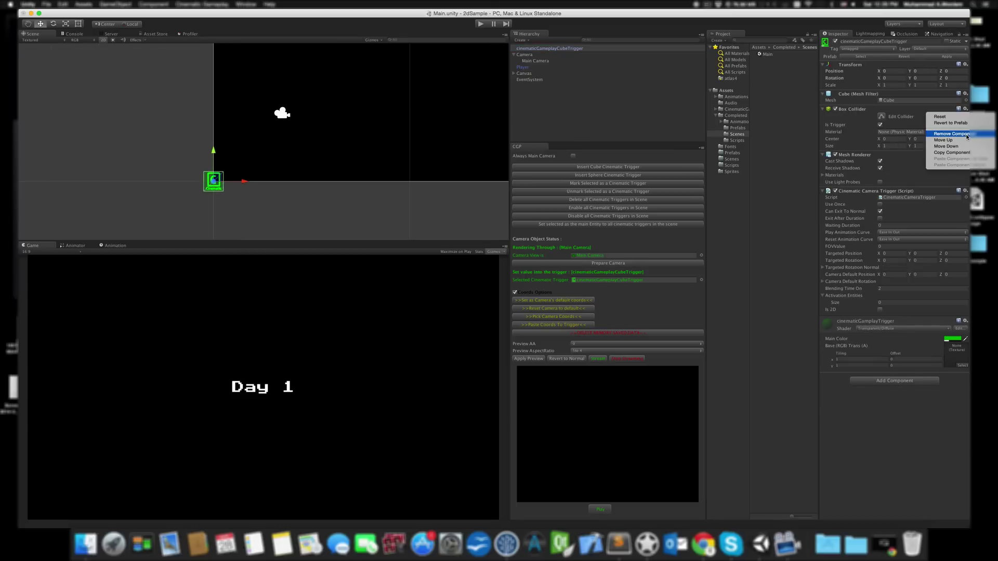
click(977, 134)
click(908, 334)
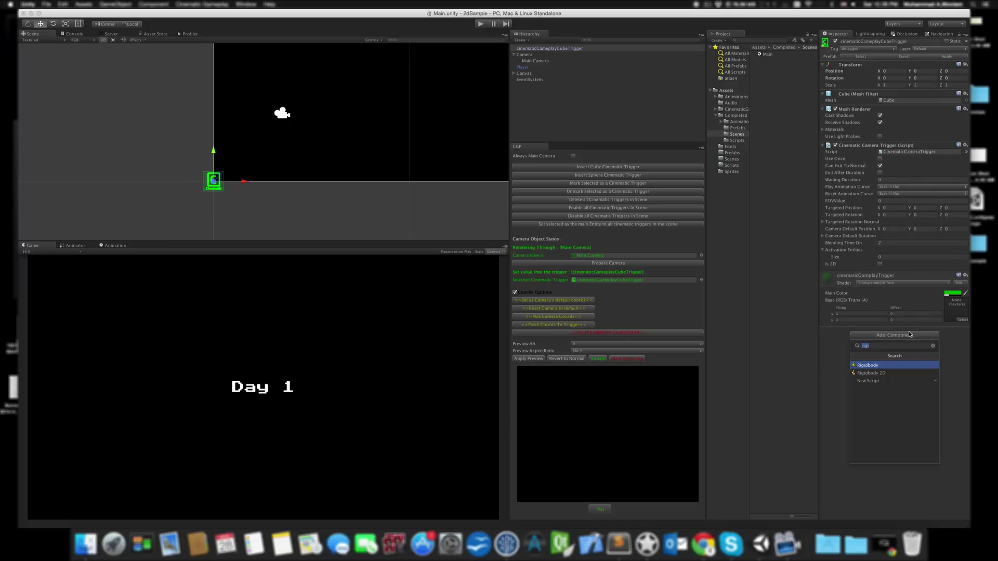
text(collid)
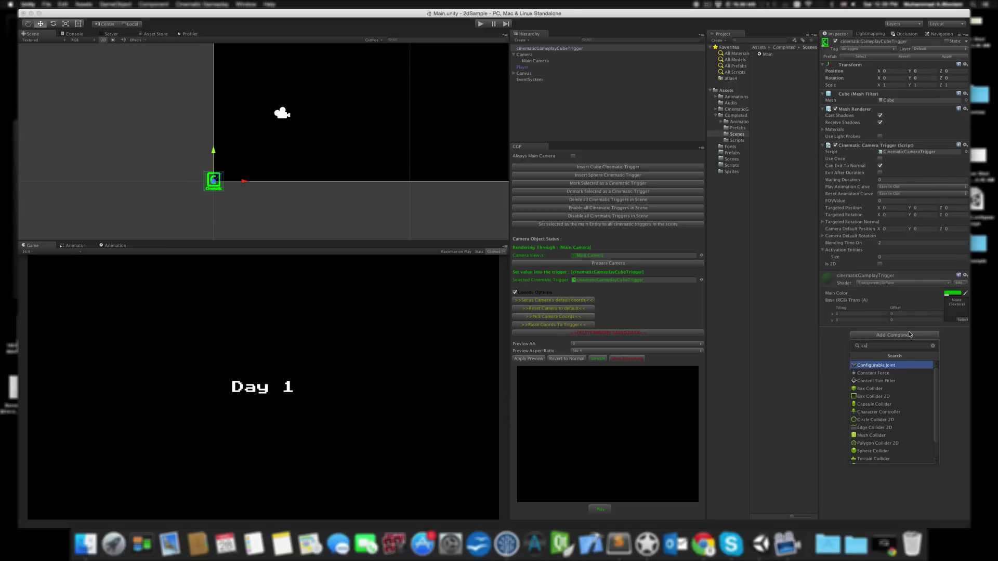
click(894, 373)
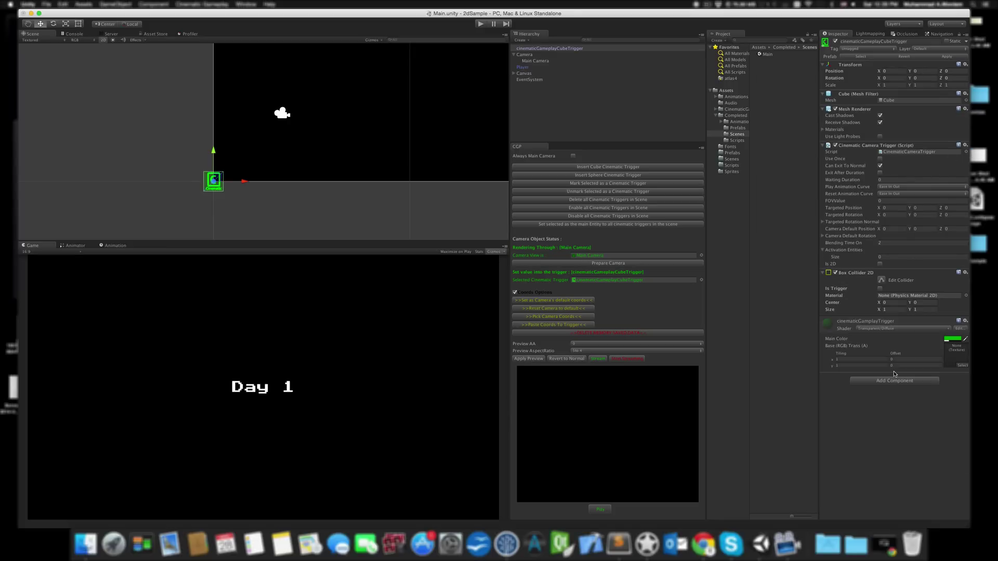
click(966, 273)
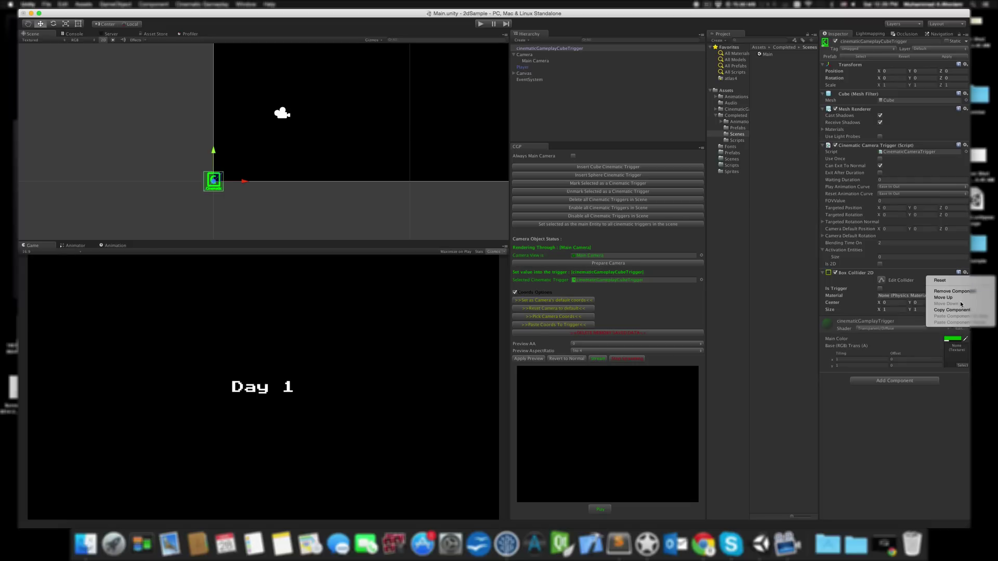
click(960, 297)
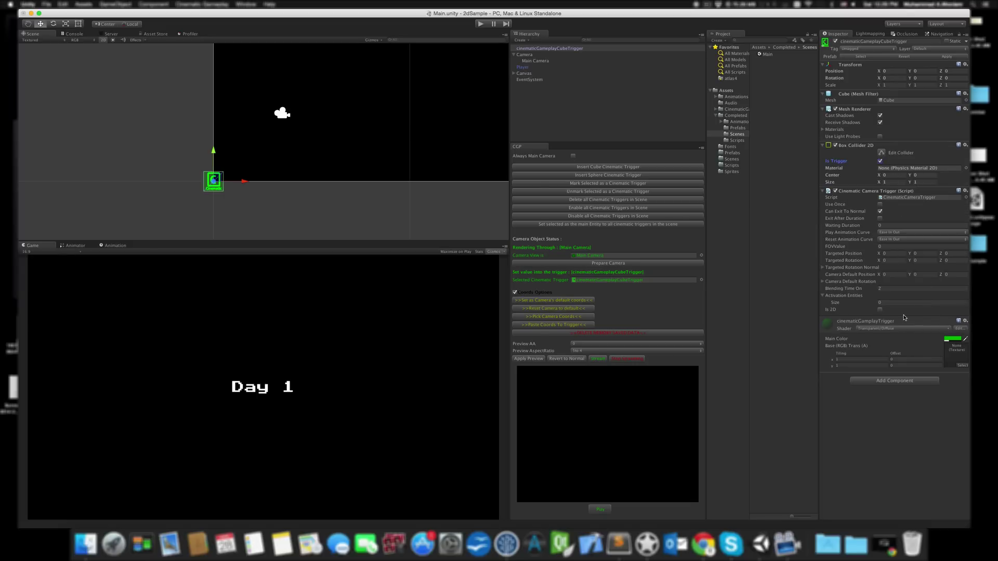
- Make sure Main Camera's projection is Orthographic and set the cube trigger's FOVValue to 3
click(530, 61)
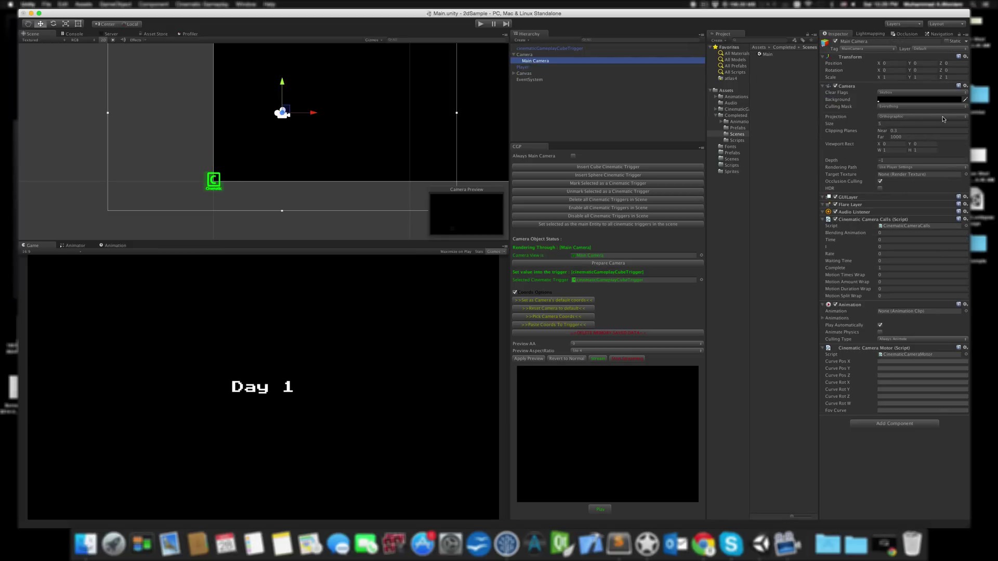
click(894, 117)
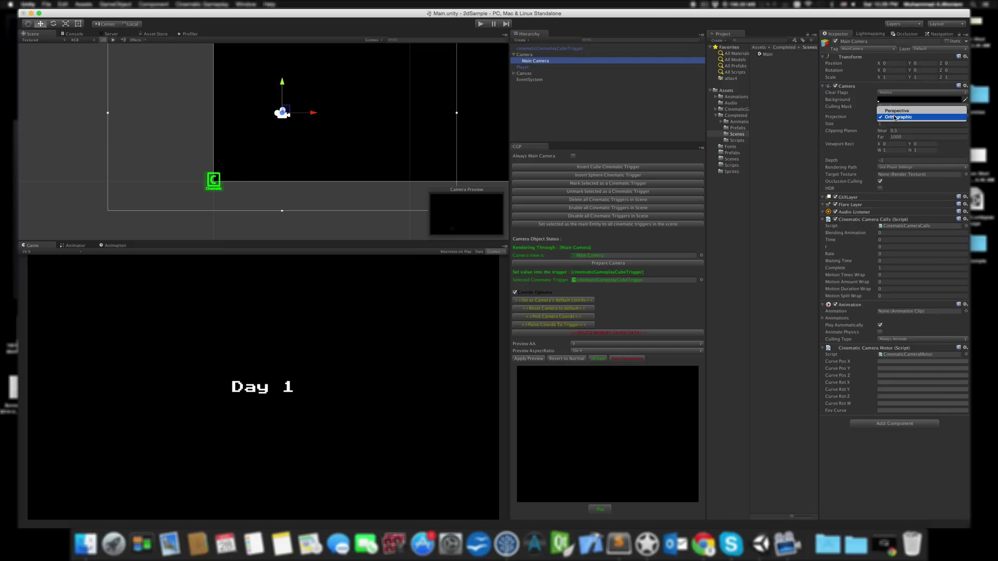
click(895, 117)
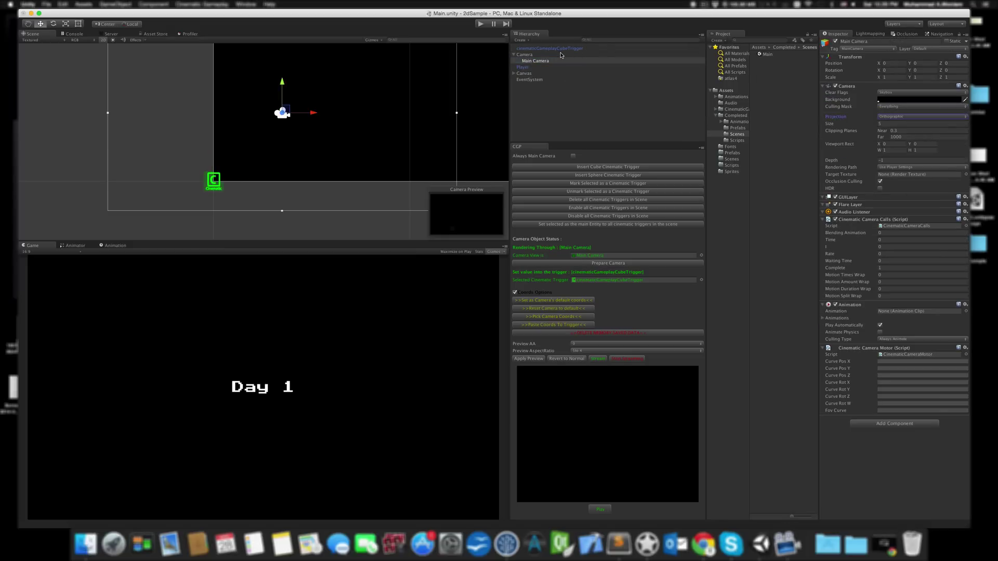
click(543, 48)
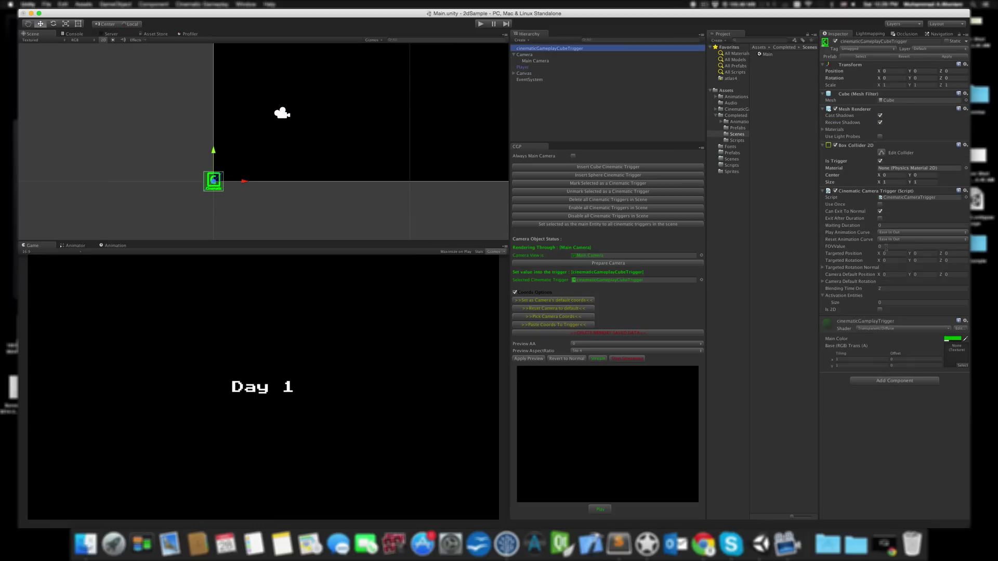
click(891, 246)
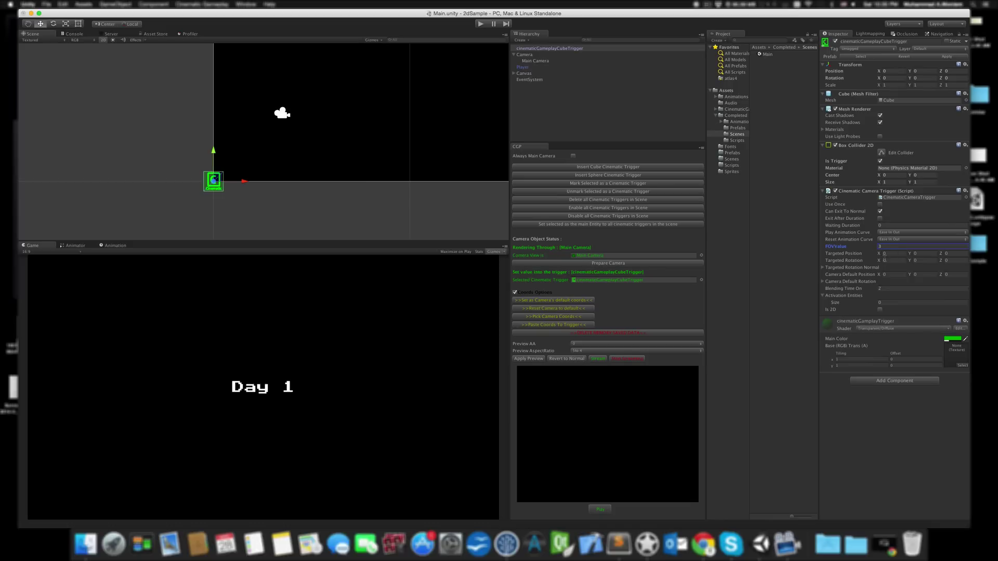
- Move the cube trigger to about X 5.14, Y 0.84 and scale it to about 3.03 by 1.65
drag(217, 181, 414, 180)
key(r)
mouse_move(314, 138)
mouse_down()
mouse_move(316, 121)
mouse_move(315, 134)
mouse_up()
key(w)
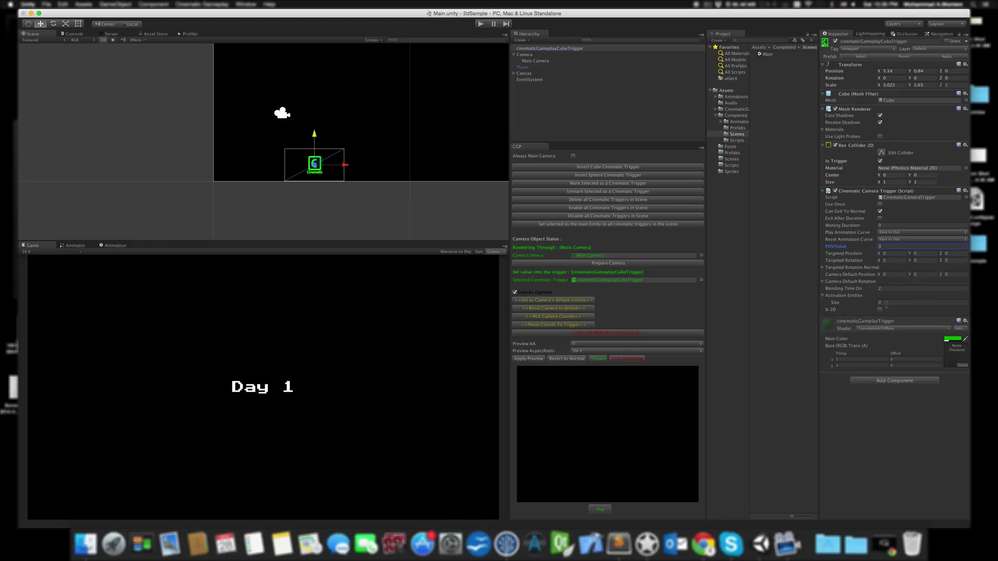
- Set the trigger's Activation Entities size to 1, assign Player as Element 0, and enable Is 2D
click(886, 304)
key(Return)
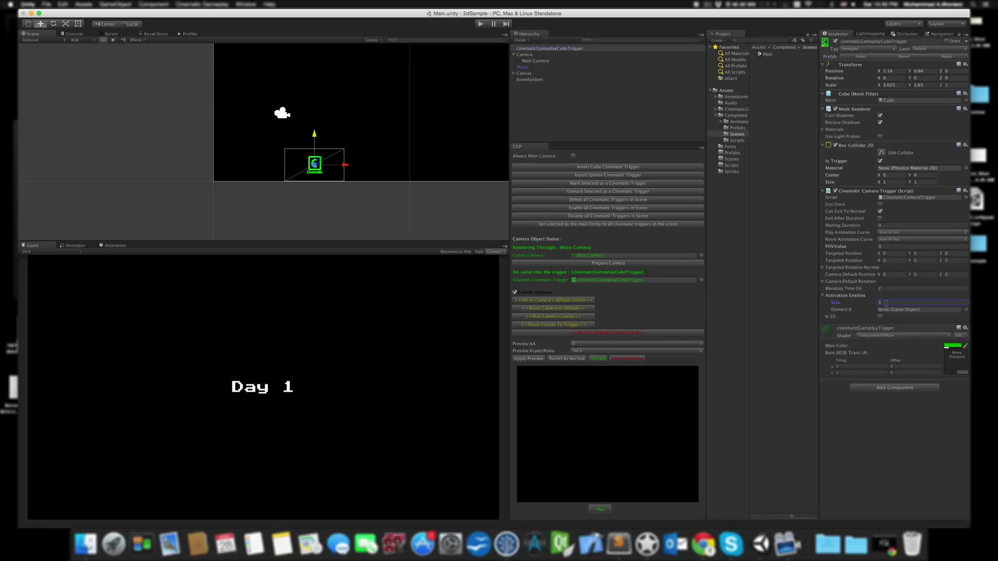
drag(523, 67, 904, 311)
click(895, 310)
click(514, 67)
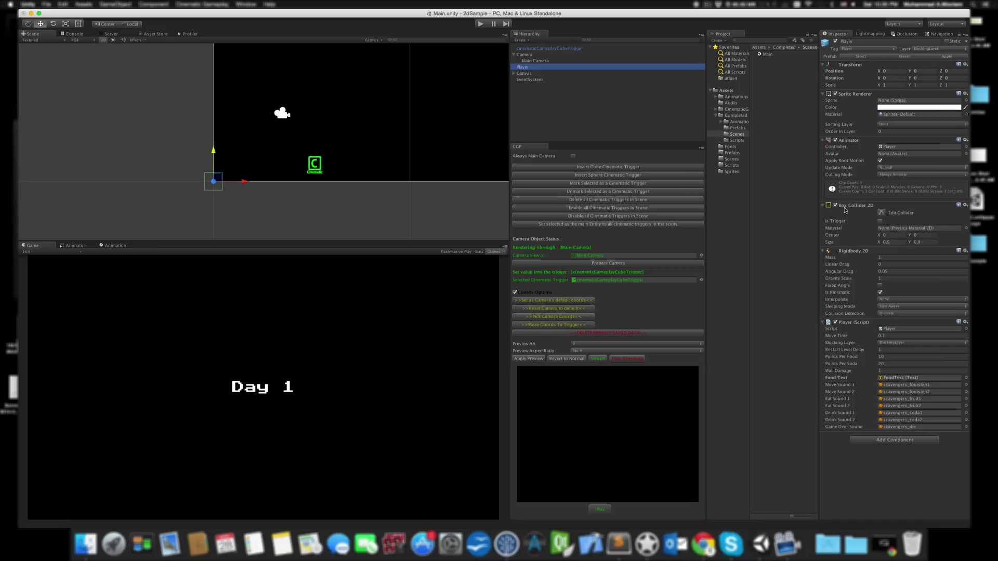
click(538, 48)
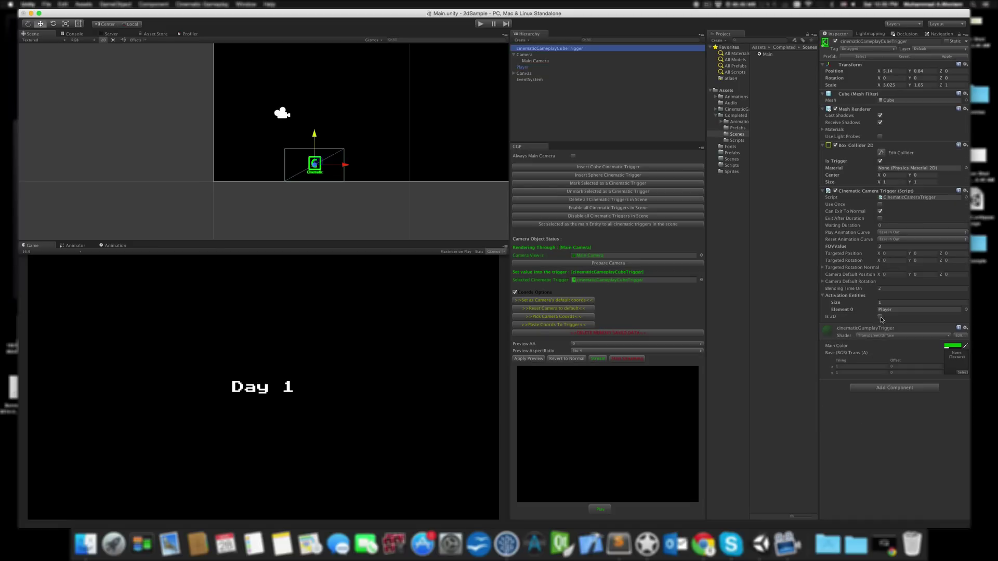
click(881, 317)
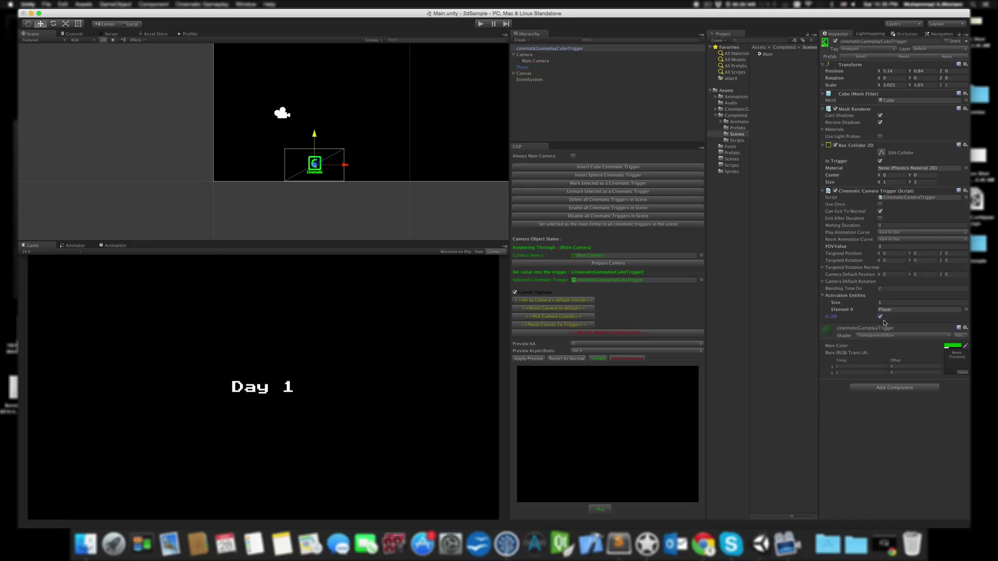
- Run the scene, duplicate the cinematic trigger, place the copy at about X 6.24, Y 3.54, and set its FOVValue to 7
click(480, 24)
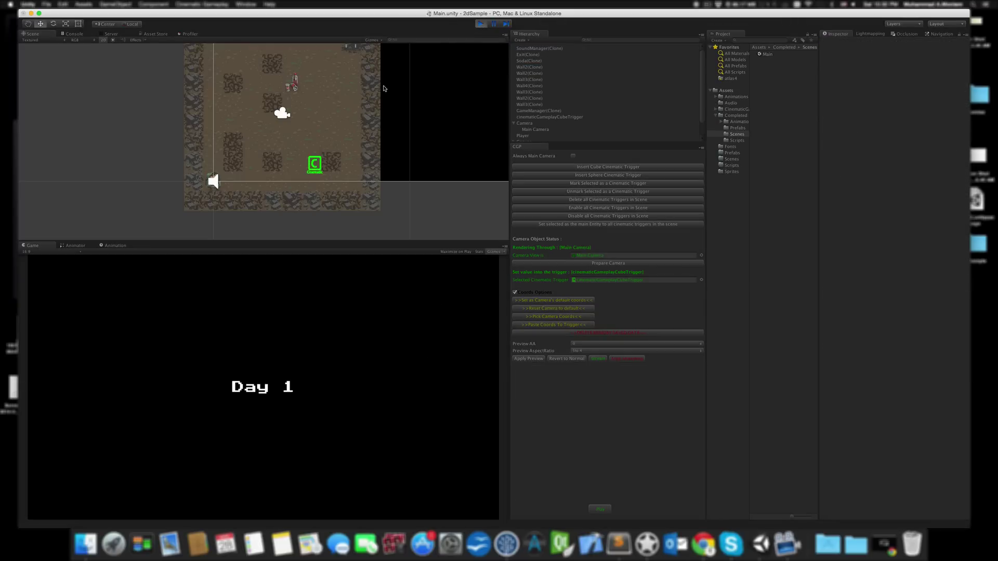
drag(305, 155, 346, 103)
key(super+d)
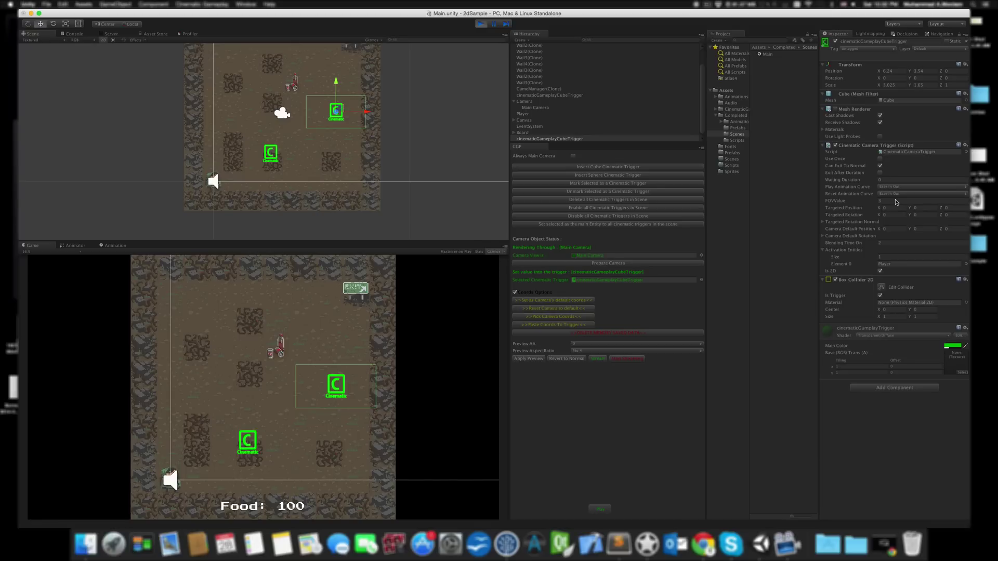
click(896, 202)
- Test the first trigger by walking the player into it and out above it, hiding gizmos in the Game view
key(Right)
key(Right)
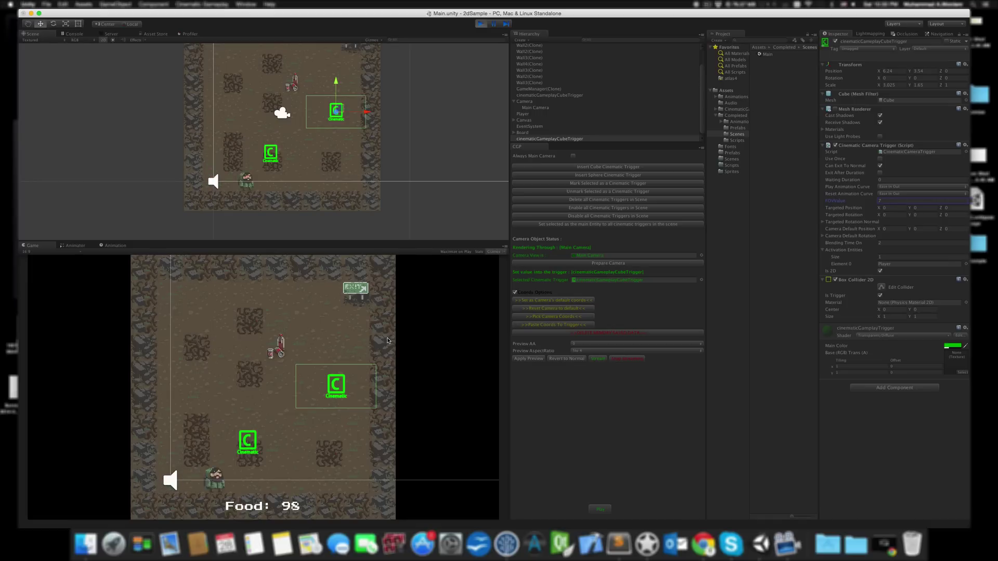
key(Up)
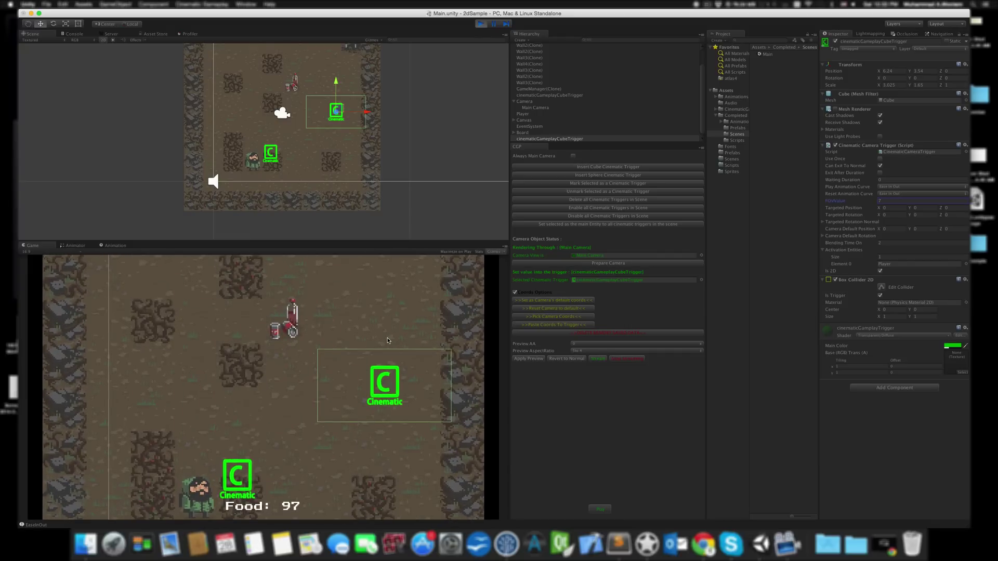
click(491, 251)
key(Up)
key(Up)
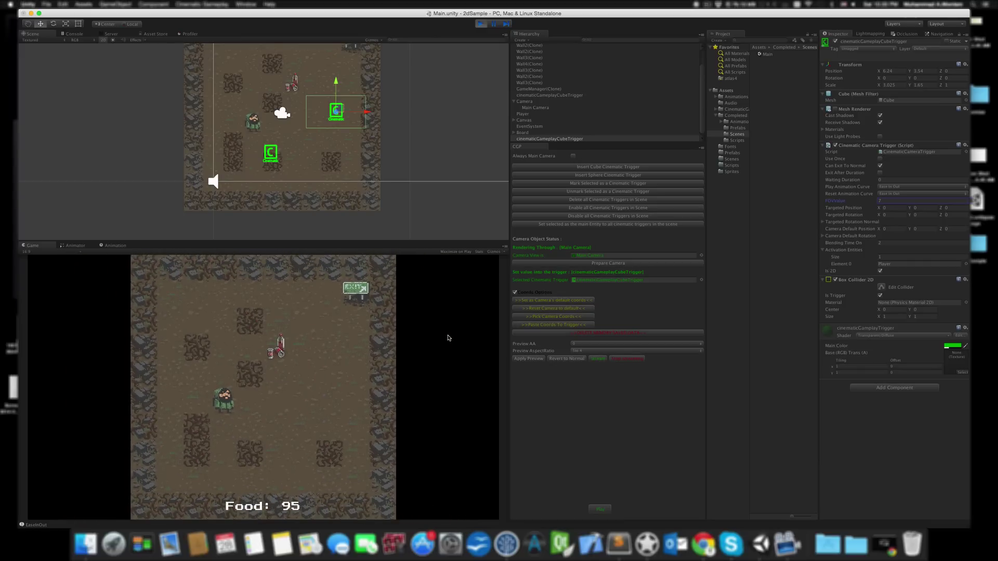
- Test the second trigger by walking the player right into it and back out, briefly showing its gizmos inside
key(Right)
key(Right)
key(Right)
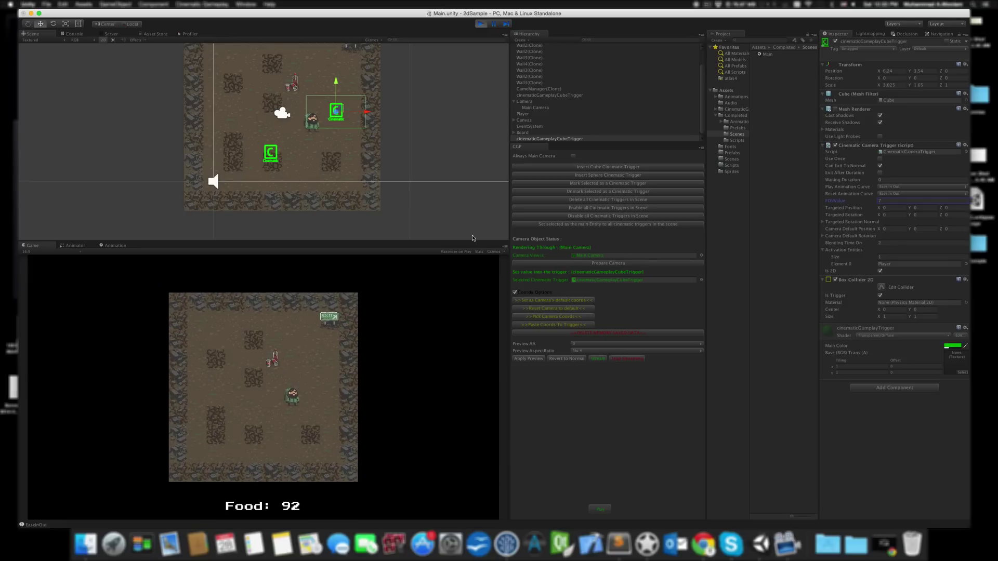
click(493, 252)
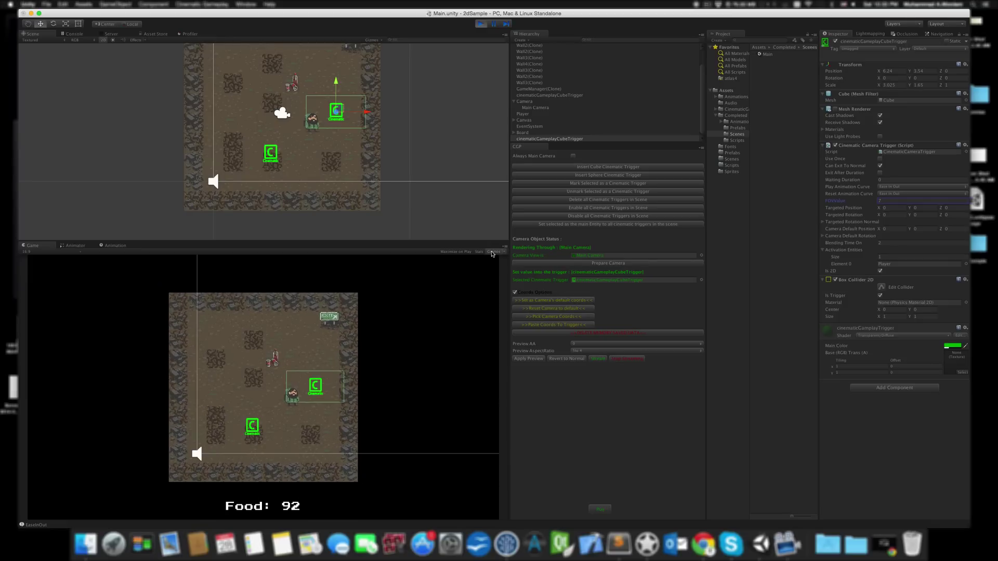
click(492, 253)
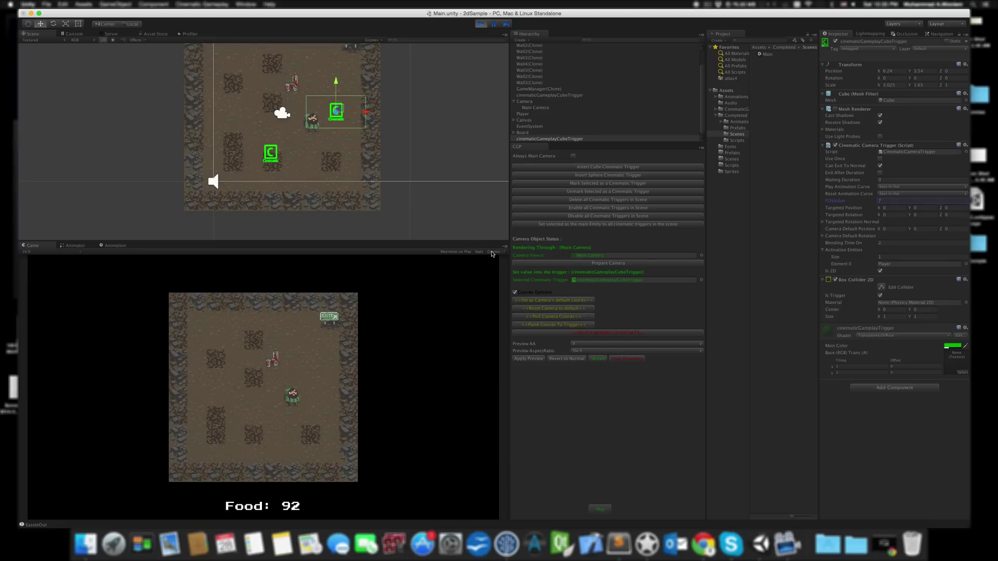
key(Left)
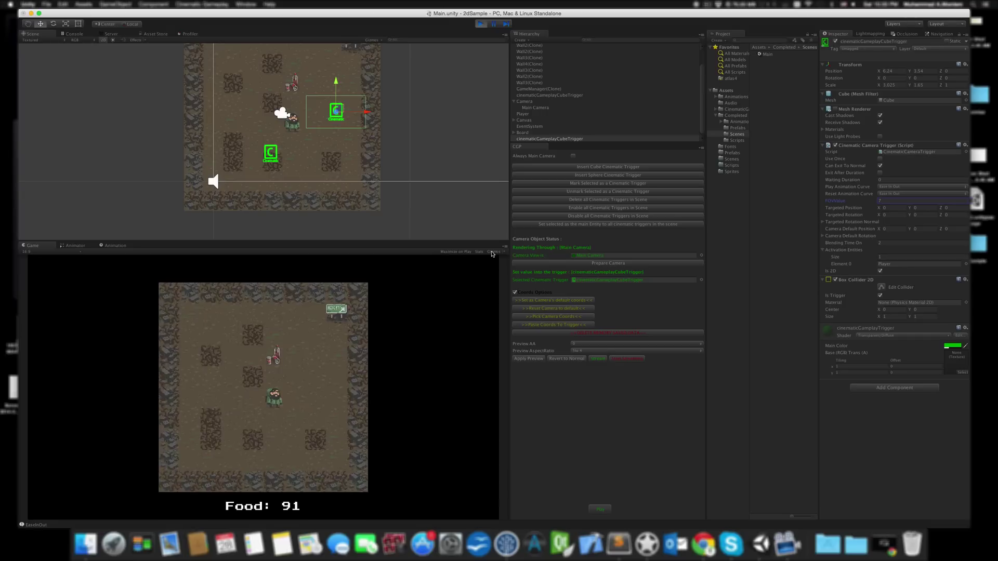